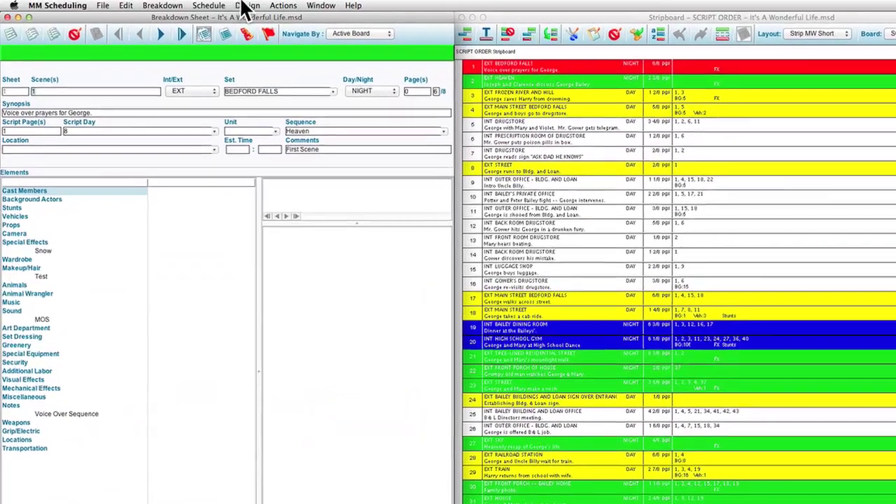
- Import the five strip layouts Casper Output 1 through Casper Output 5 from the Schedule Export folder, then close Strip Layouts
left_click(215, 5)
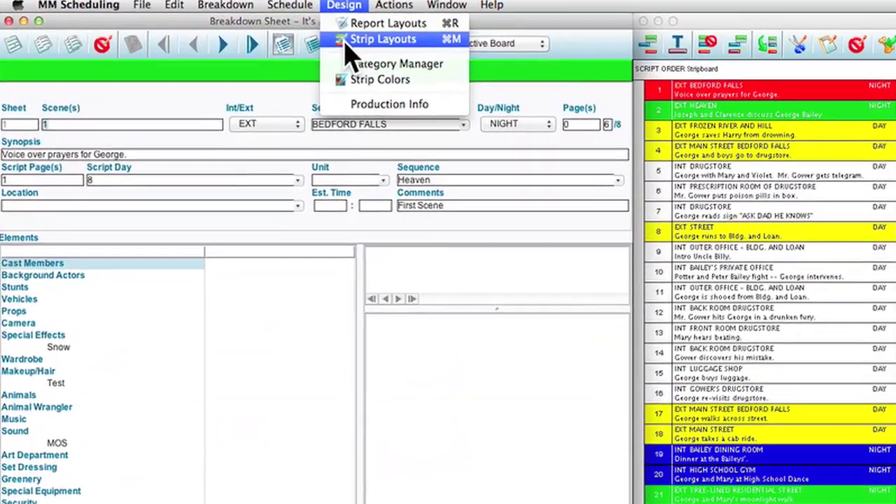
left_click(350, 39)
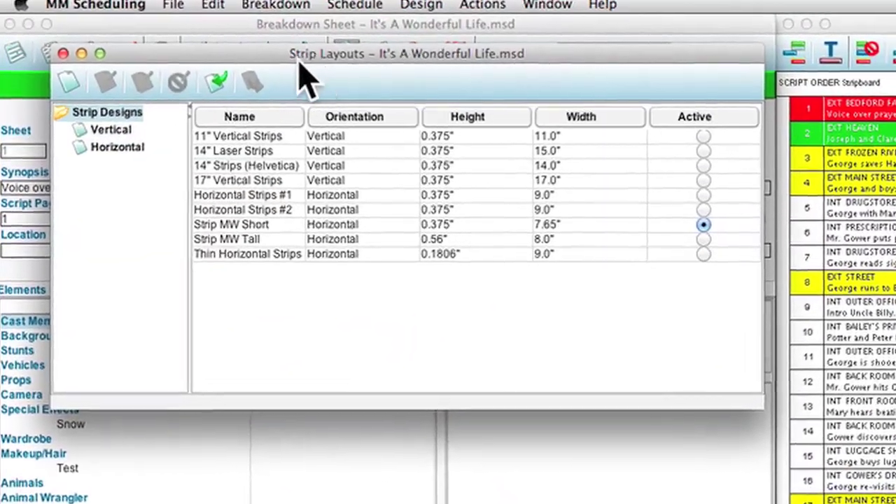
left_click(218, 84)
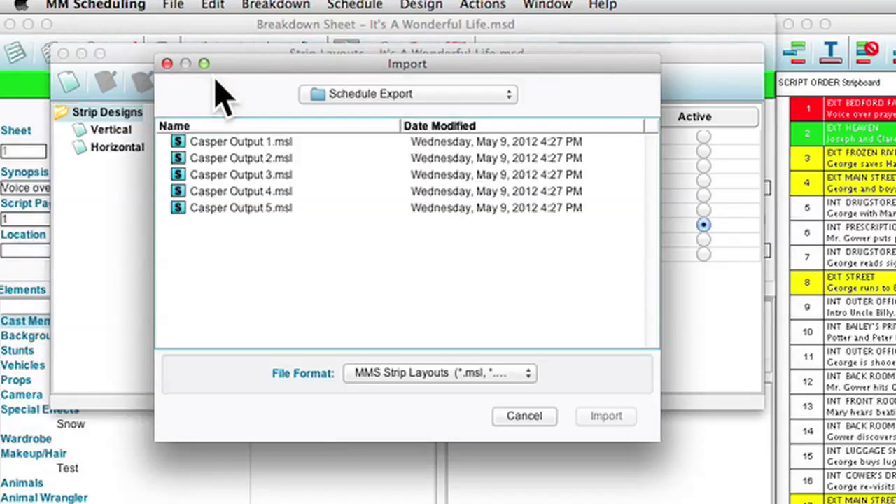
left_click(276, 143)
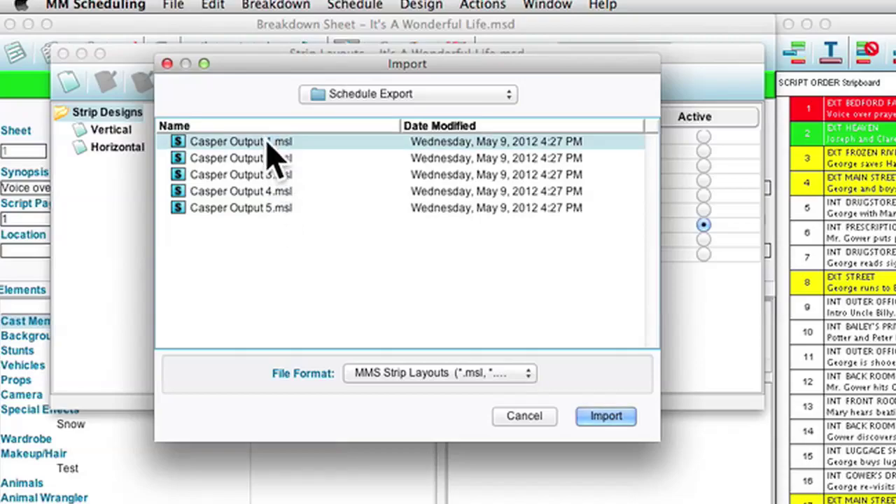
left_click(271, 210, "shift")
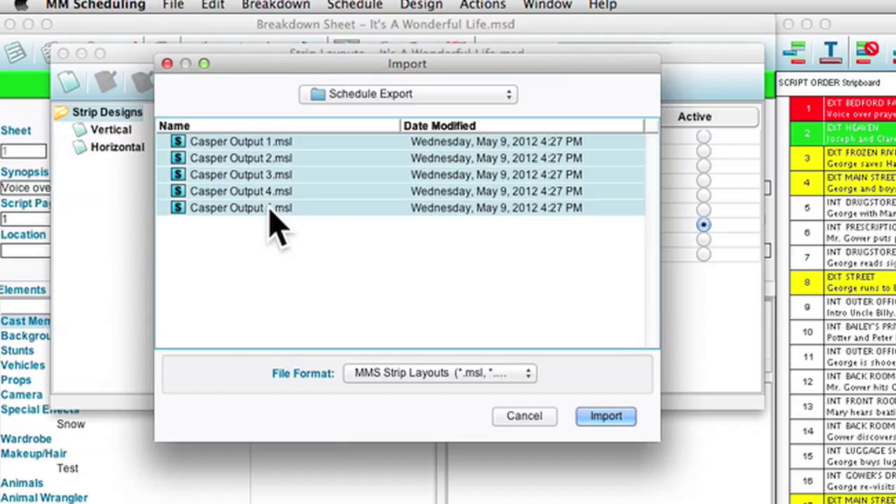
left_click(606, 417)
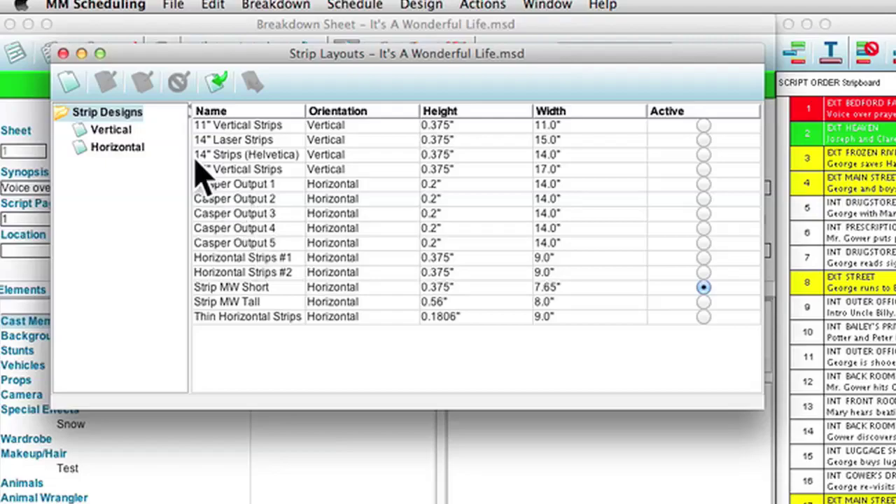
left_click(63, 54)
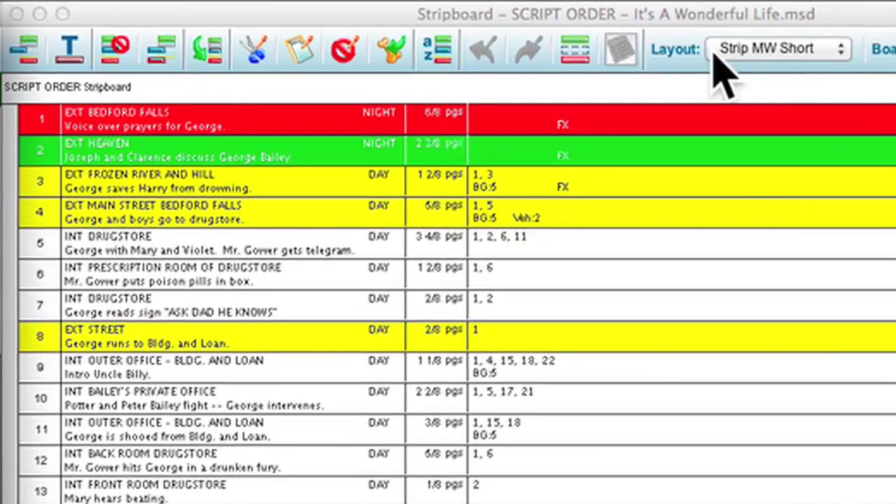
- Switch the stripboard's layout to Casper Output 1
left_click(793, 53)
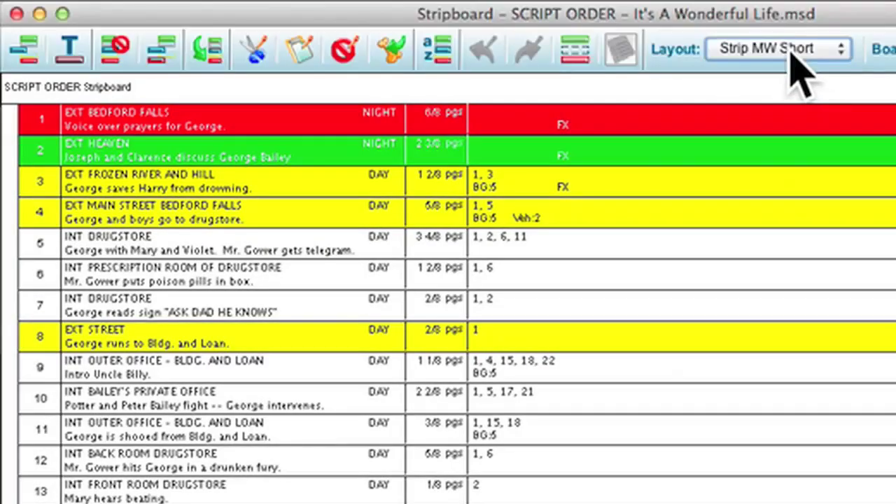
left_click(792, 51)
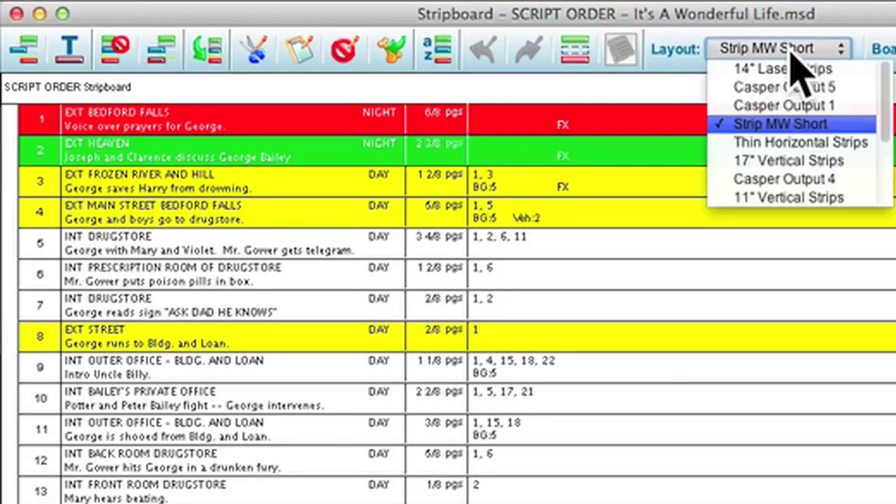
left_click(807, 107)
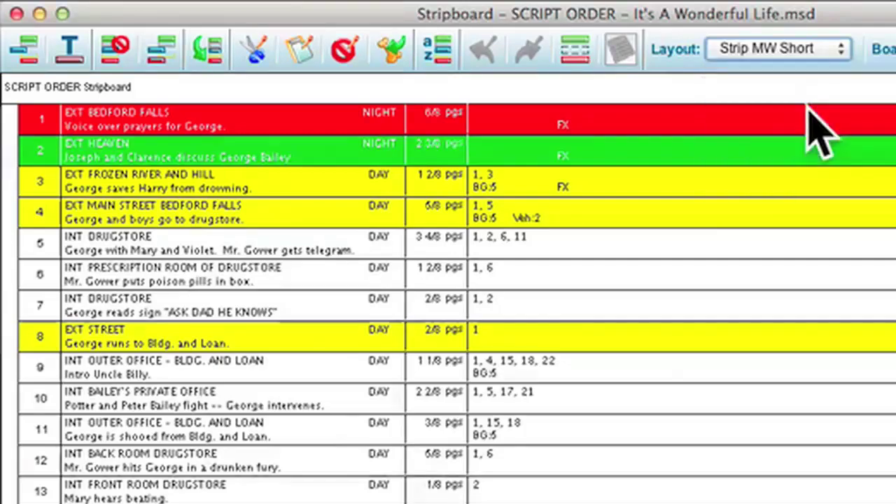
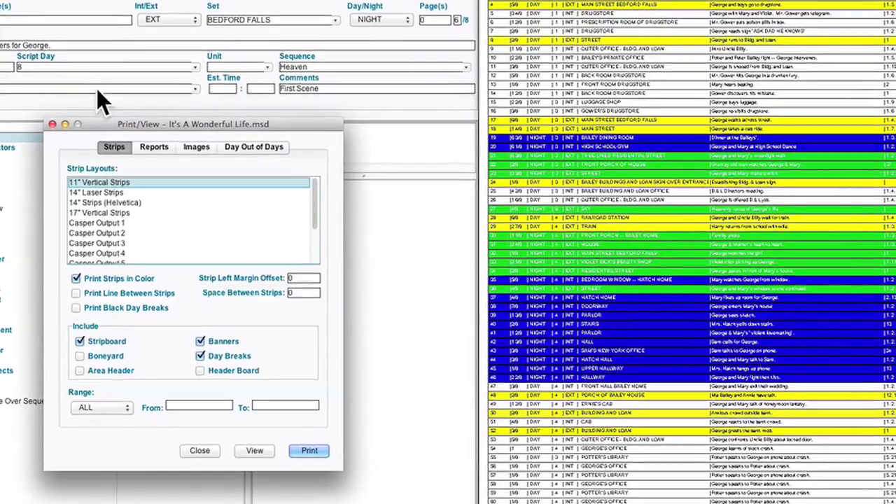
- Set up strip printing with the Casper Output 1 layout, without strip colors, banners or day breaks
left_click(107, 222)
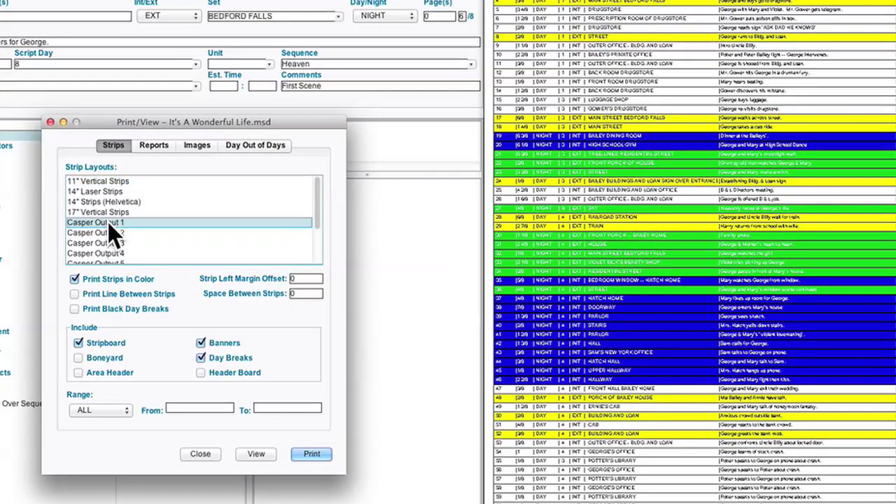
left_click(97, 281)
left_click(202, 343)
left_click(203, 358)
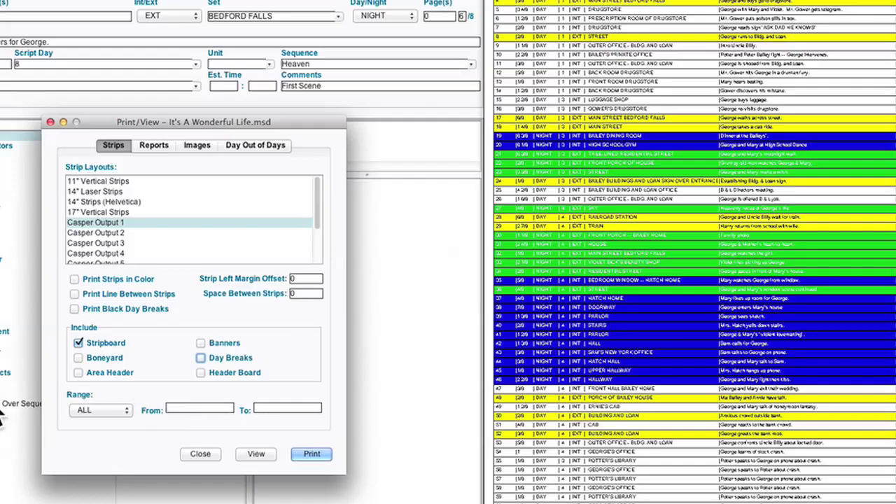
- Print the strips to a PDF named Casper Output 1 in the Casper folder
left_click(322, 451)
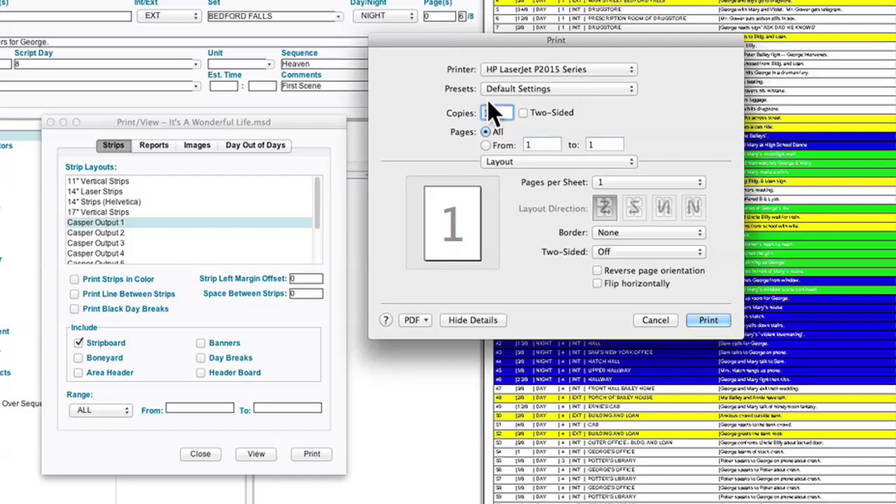
left_click(414, 320)
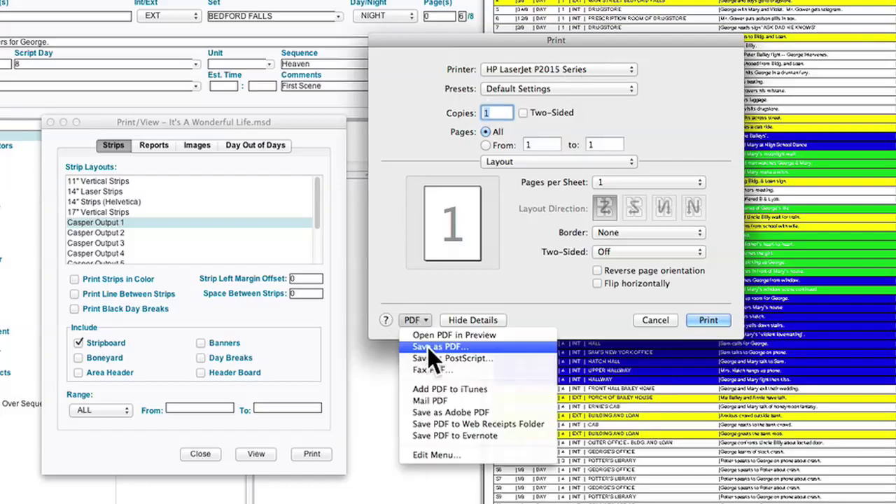
left_click(428, 347)
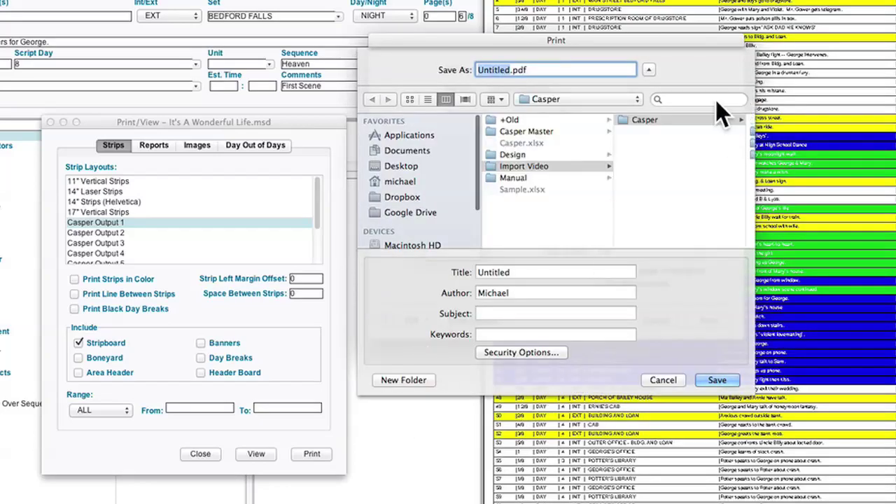
left_click(697, 119)
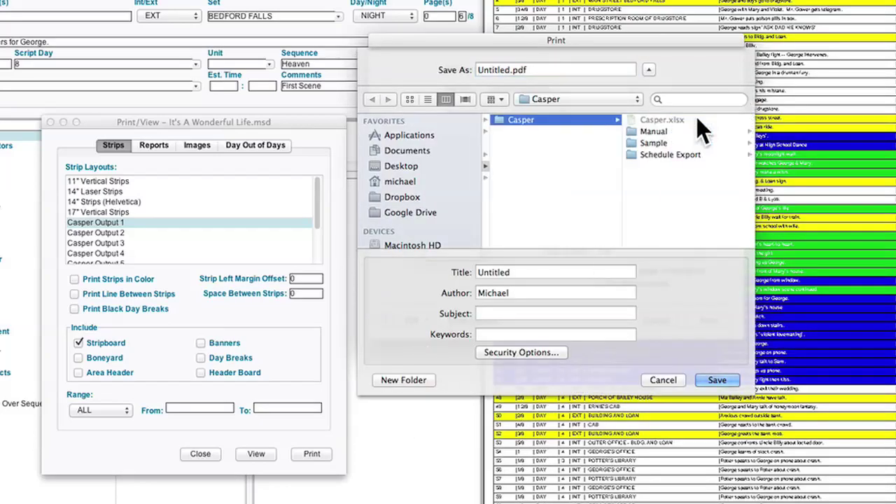
double_click(508, 70)
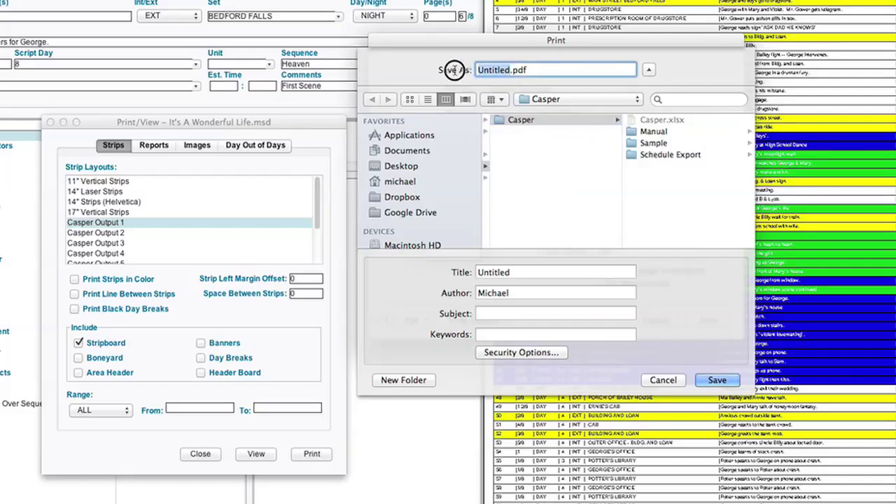
type("Cas")
type("per Ou")
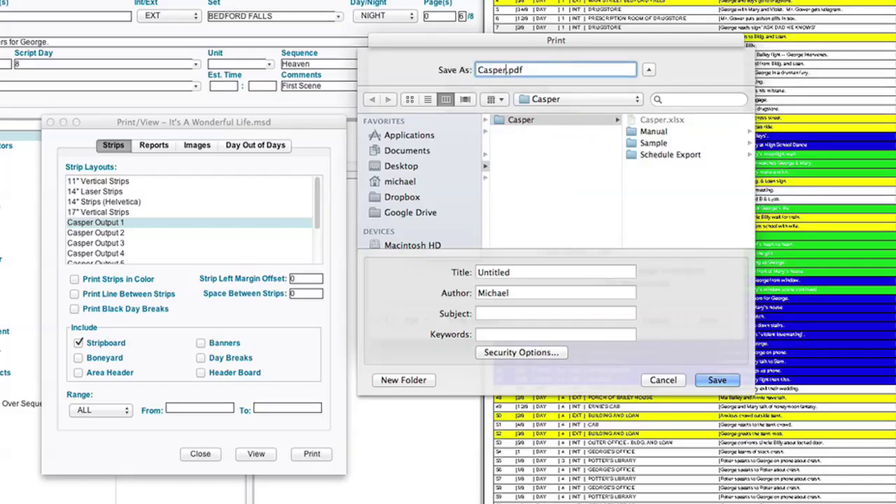
type("tput 1")
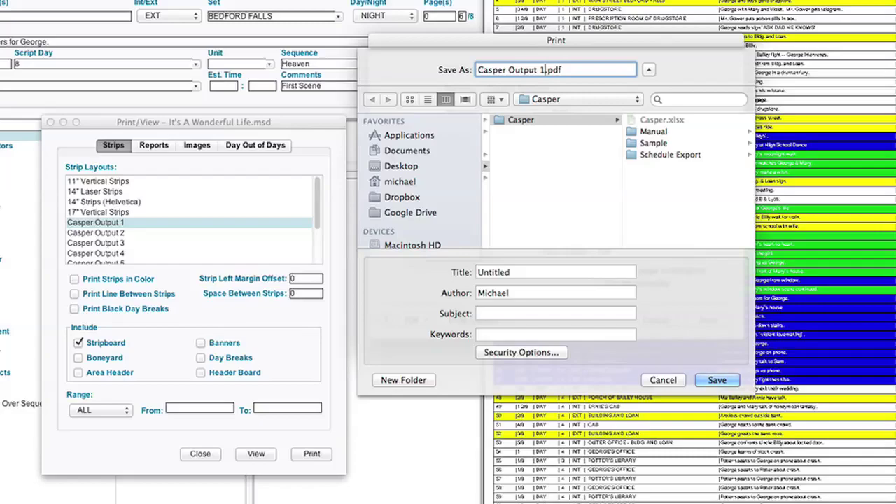
left_click(716, 378)
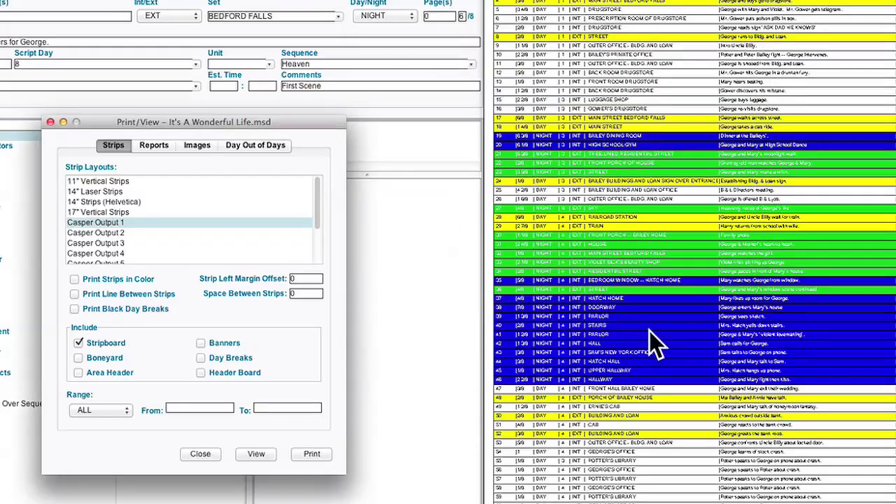
- Print the Casper Output 2 strip layout to a PDF named Casper Output 2 in the Casper folder
left_click(105, 233)
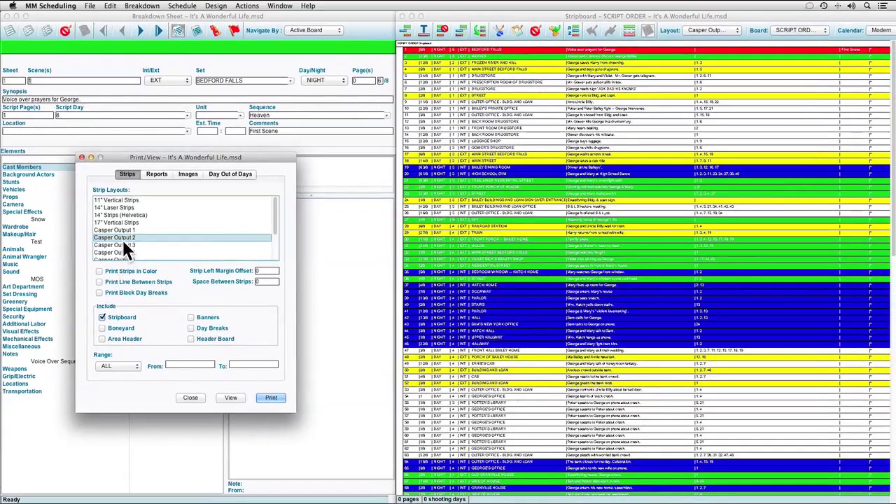
left_click(273, 399)
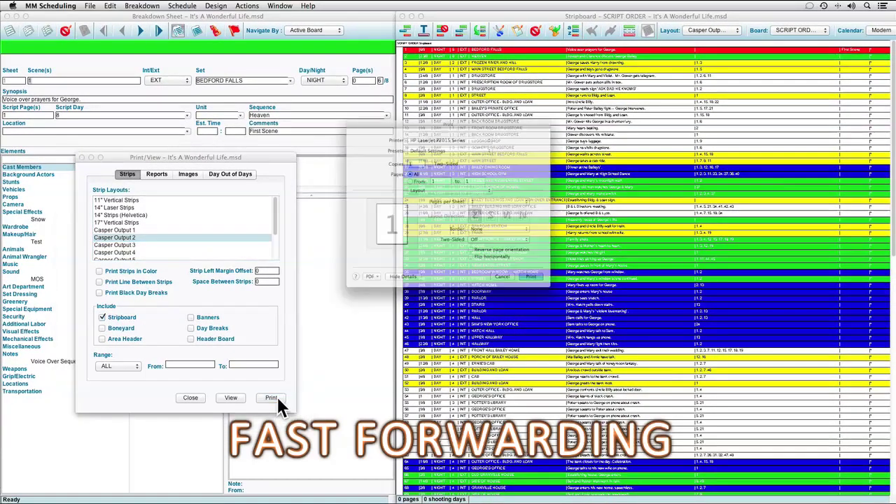
left_click(344, 301)
left_click(350, 322)
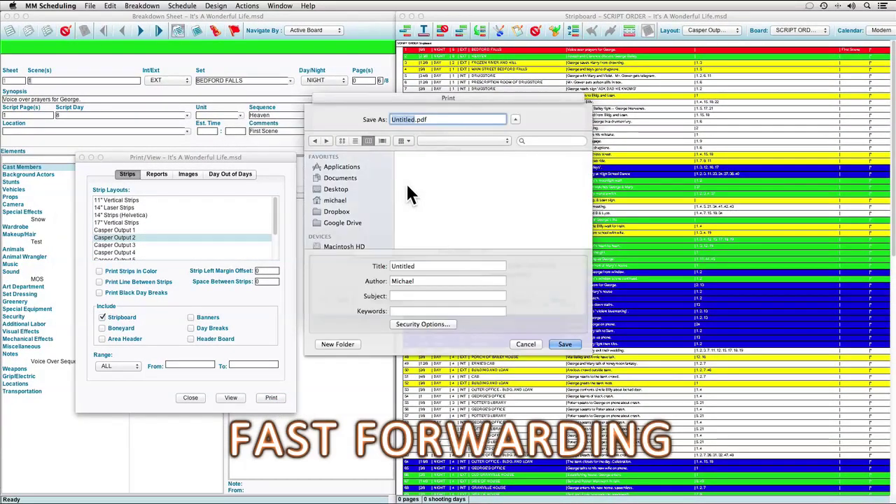
left_click(534, 155)
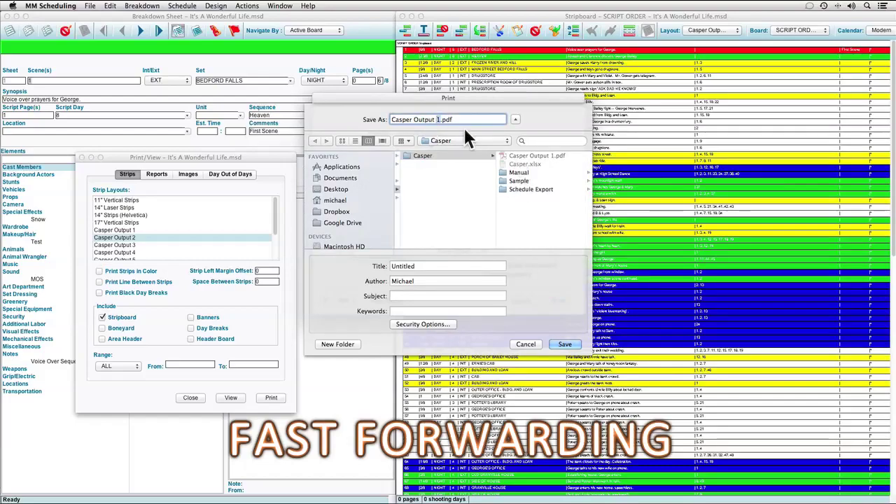
left_click(565, 344)
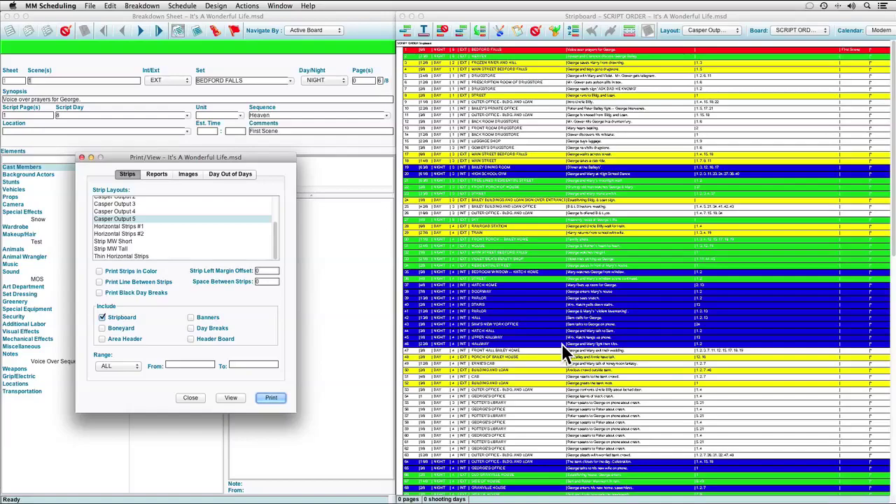
- Close the Print/View window and quit MM Scheduling
key("Escape")
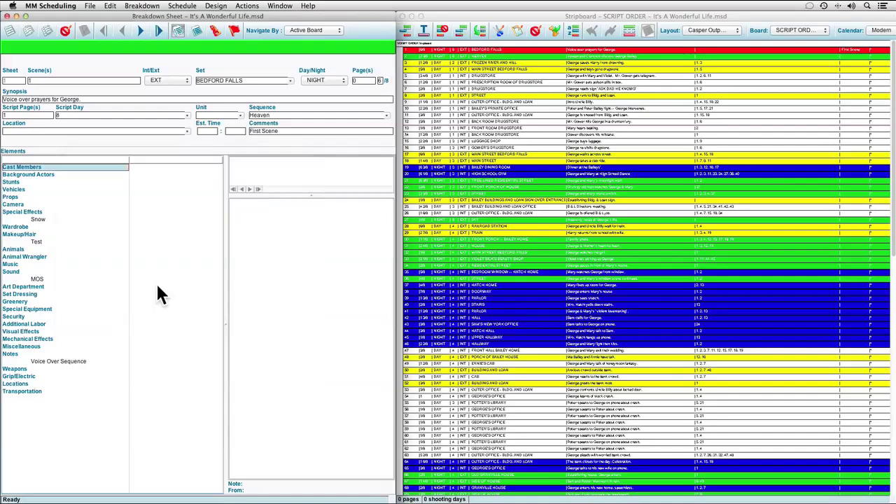
left_click(37, 5)
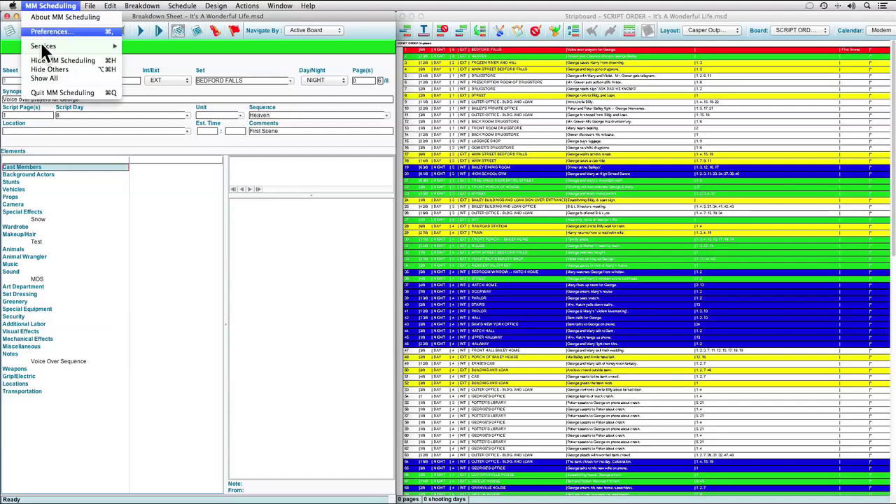
left_click(55, 92)
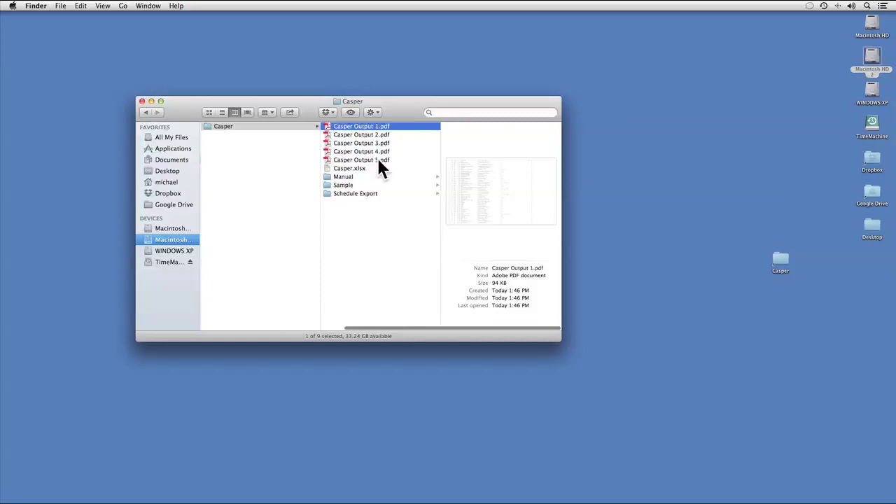
- Open Casper Output 1.pdf from the Casper folder in Acrobat and copy all of its text
double_click(372, 130)
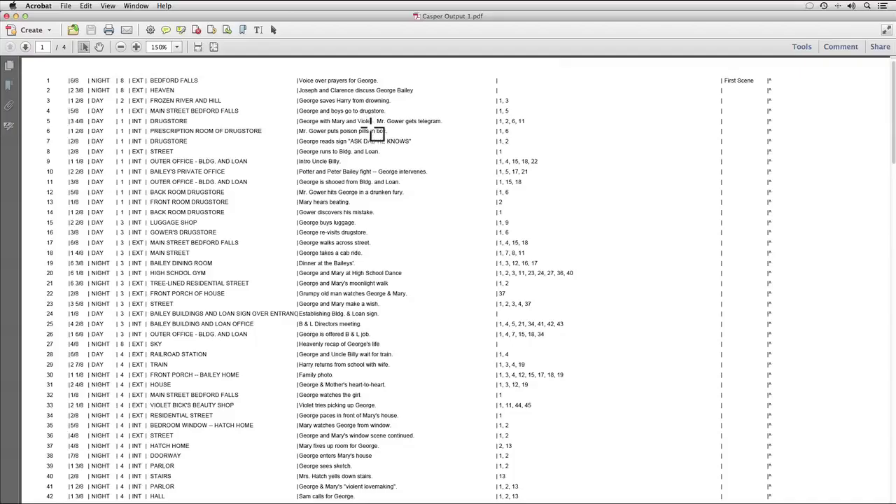
key("super+a")
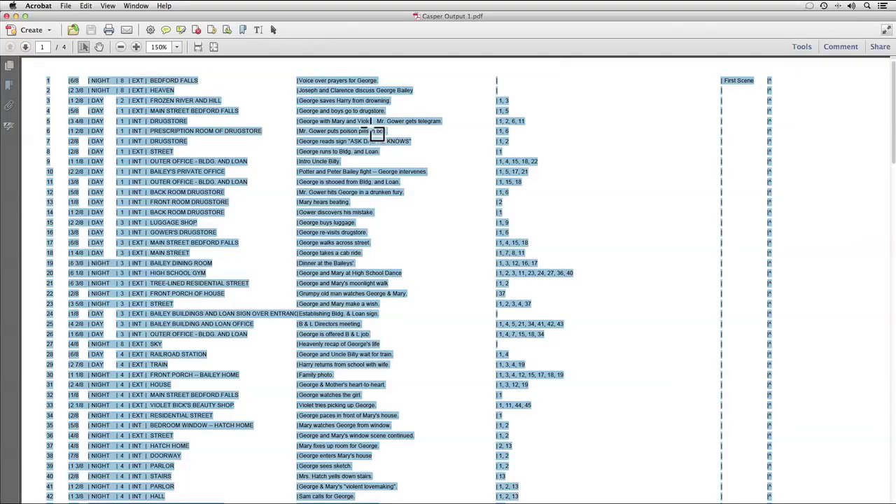
key("super+c")
- Switch to TextEdit, paste the copied schedule text into the blank document and check that its format is plain text
key("super+Tab")
key("super+Tab")
key("super+Tab")
key("super+Tab")
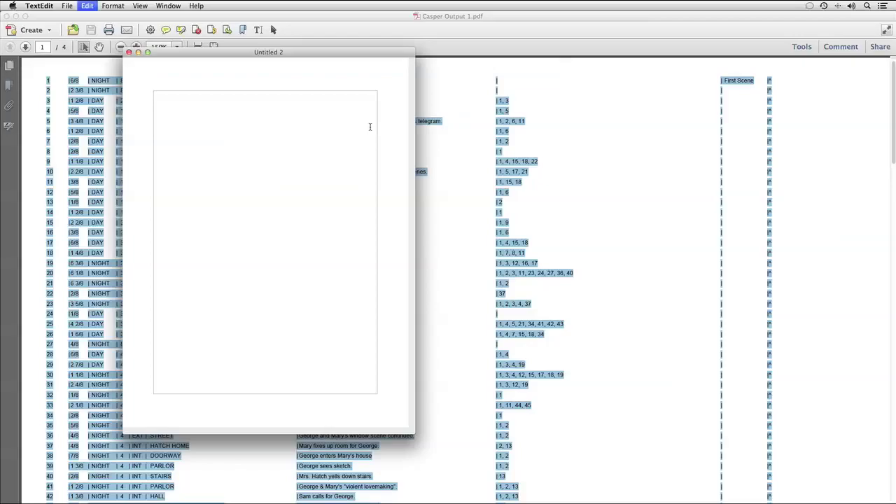
key("super+v")
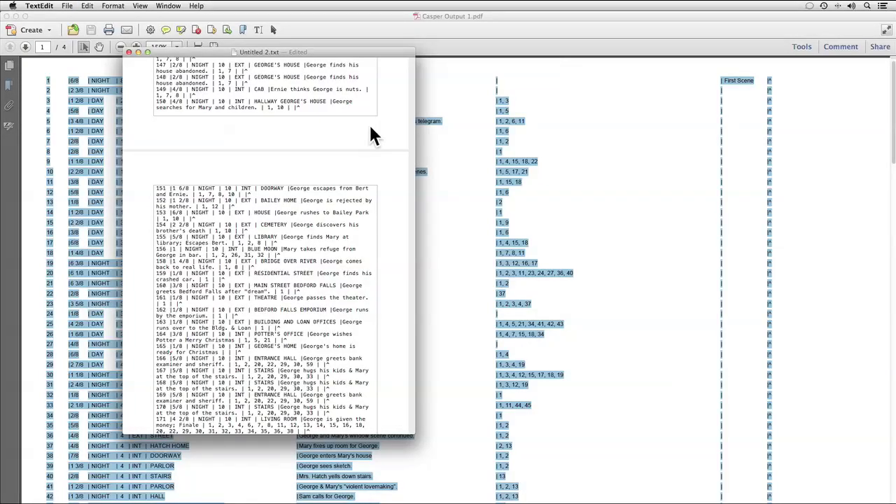
left_click(110, 6)
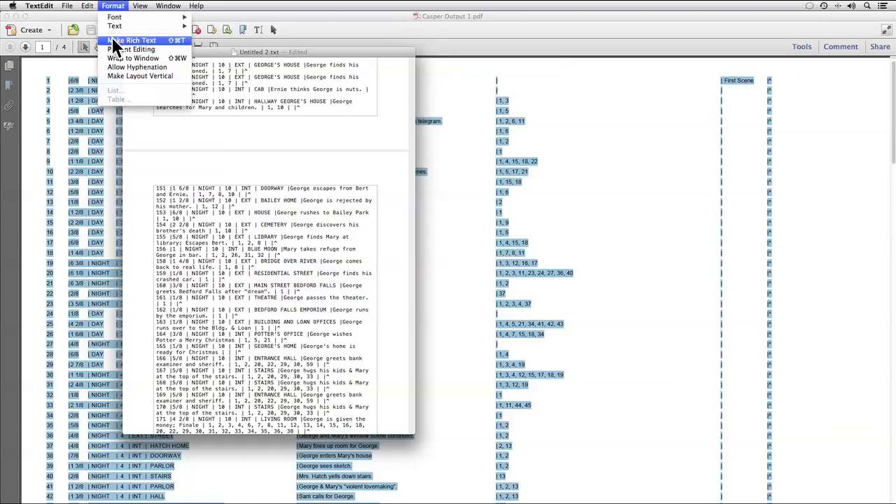
left_click(268, 75)
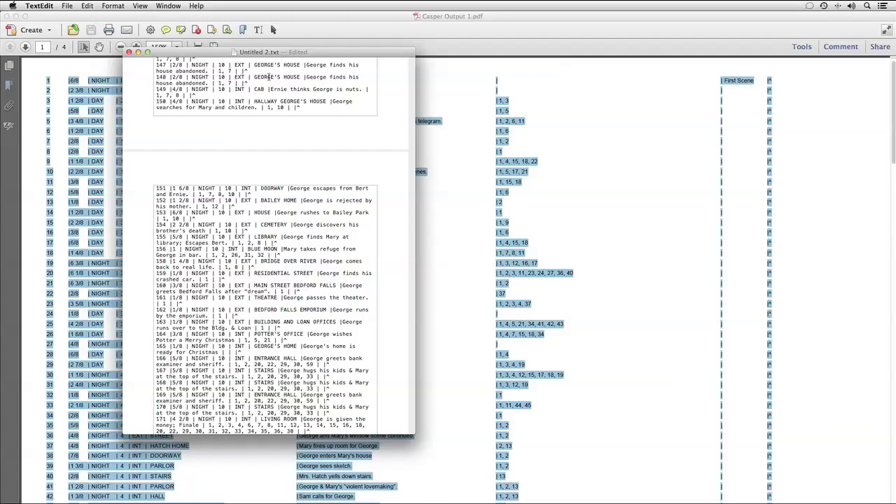
- Start saving the untitled text document and choose the Casper folder inside +Casper's Import Video folder as its location
left_click(67, 7)
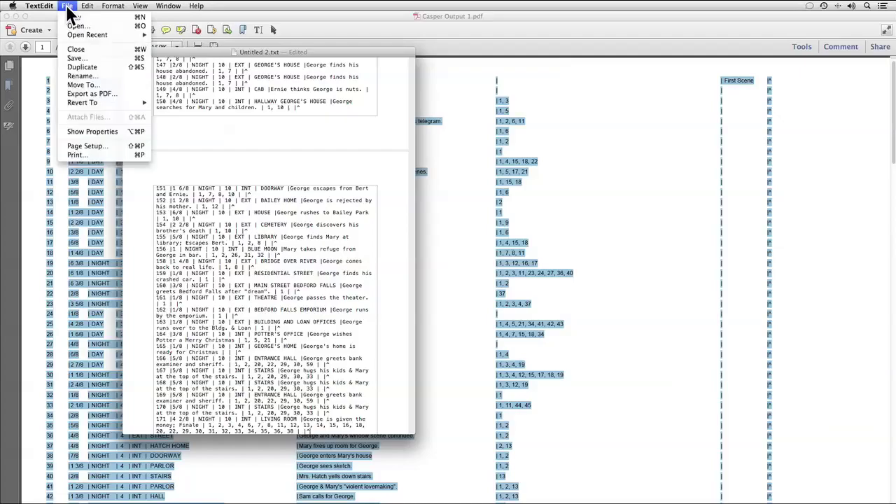
left_click(82, 59)
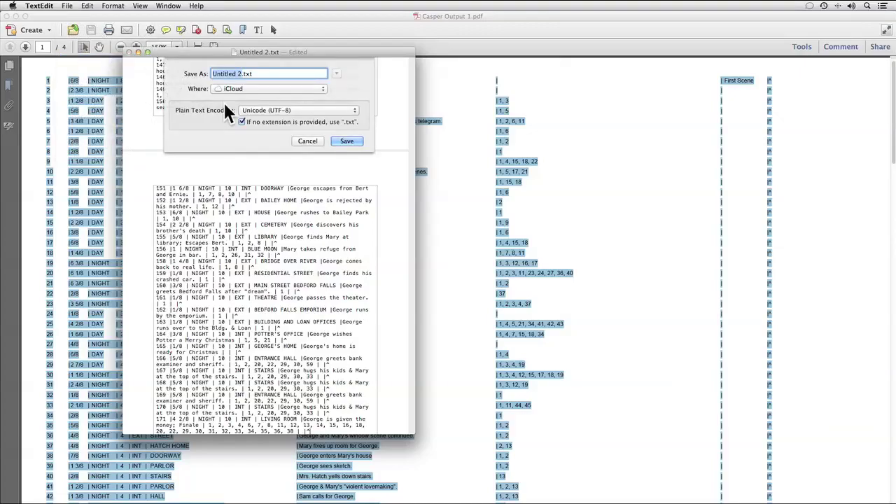
left_click(243, 87)
left_click(203, 117)
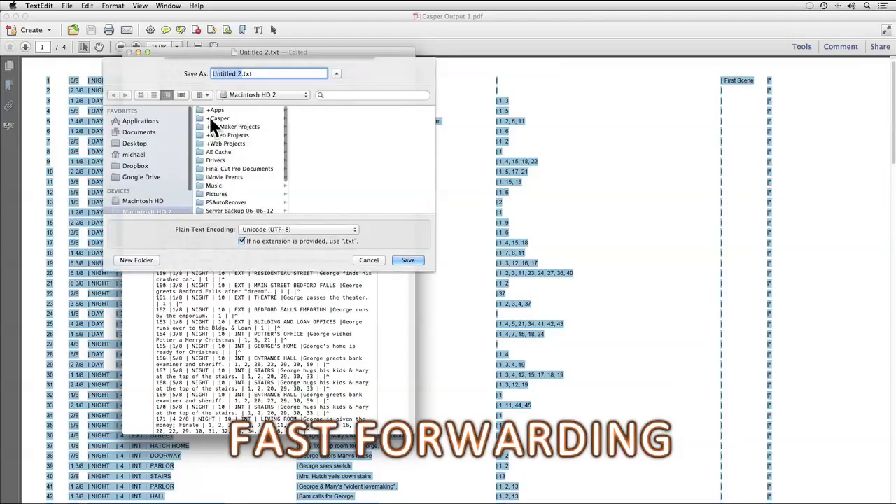
left_click(291, 118)
left_click(209, 115)
left_click(312, 144)
left_click(315, 110)
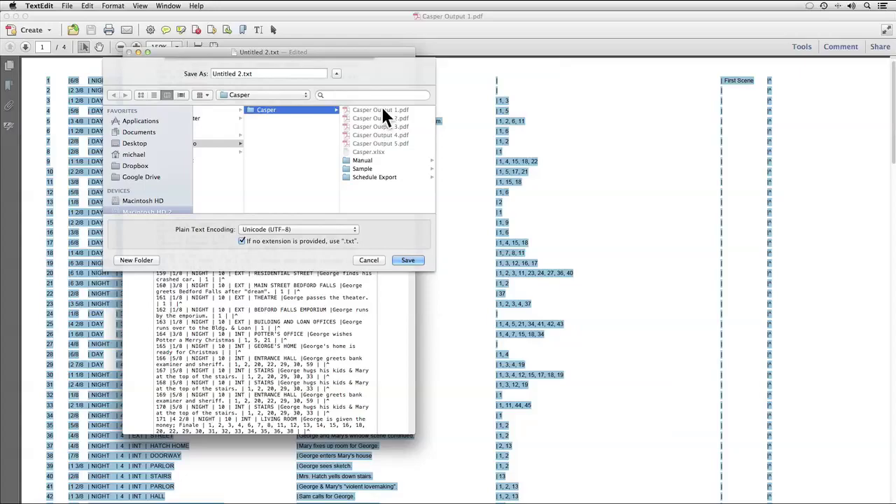
- Name the text file Casper Output 1.txt after the matching PDF and save it with Unicode (UTF-8) encoding
left_click(383, 110)
key("Tab")
key("Right")
key("BackSpace")
key("BackSpace")
key("BackSpace")
type("txt")
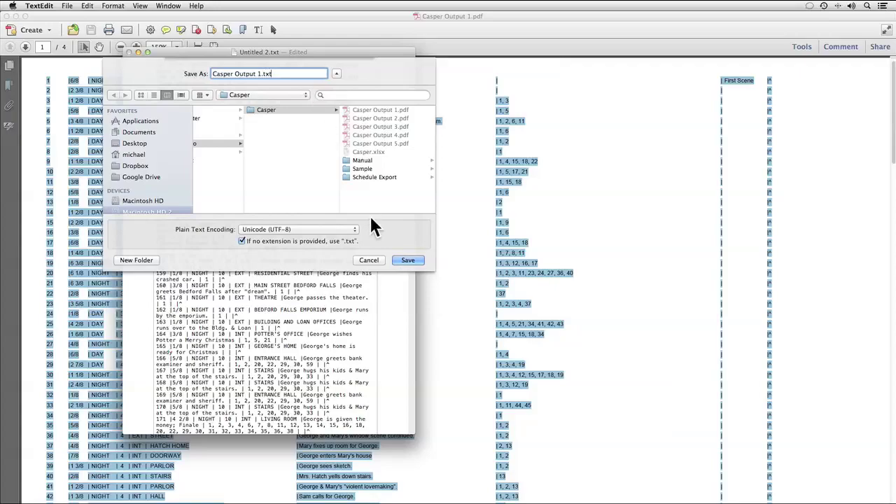
left_click(409, 262)
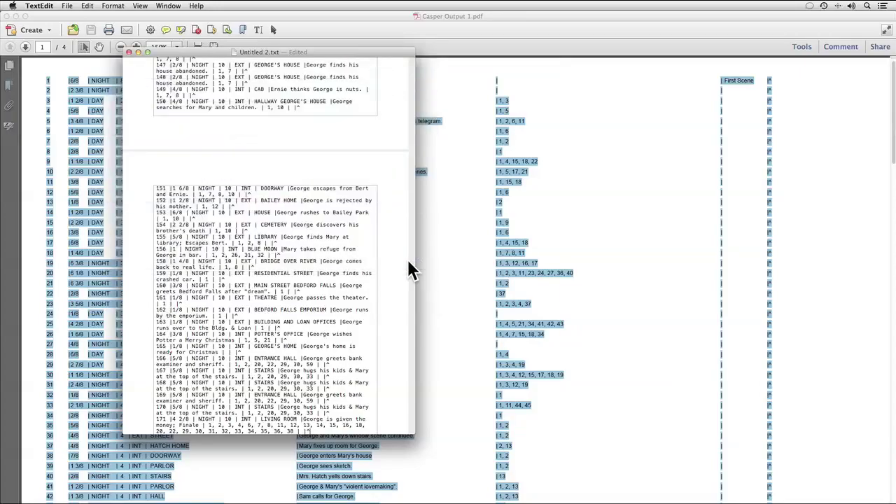
- Switch to Acrobat, quit it, and return to the Finder window of the Casper folder
left_click(452, 259)
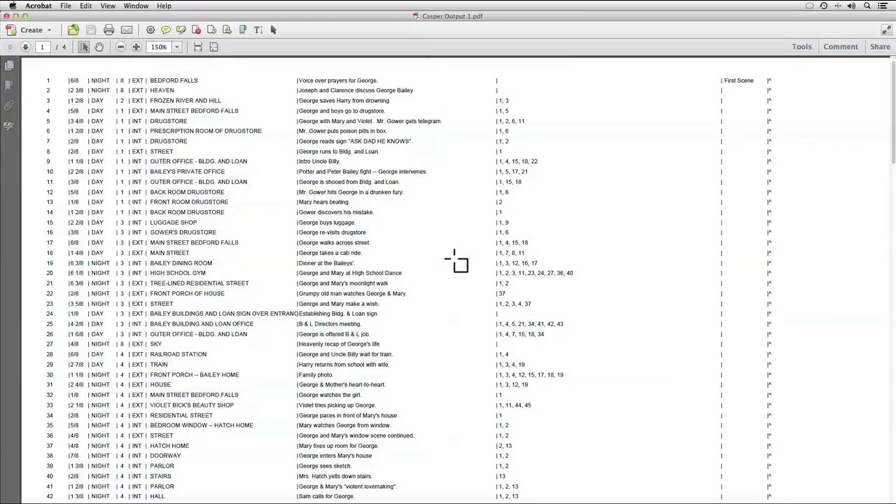
key("super+q")
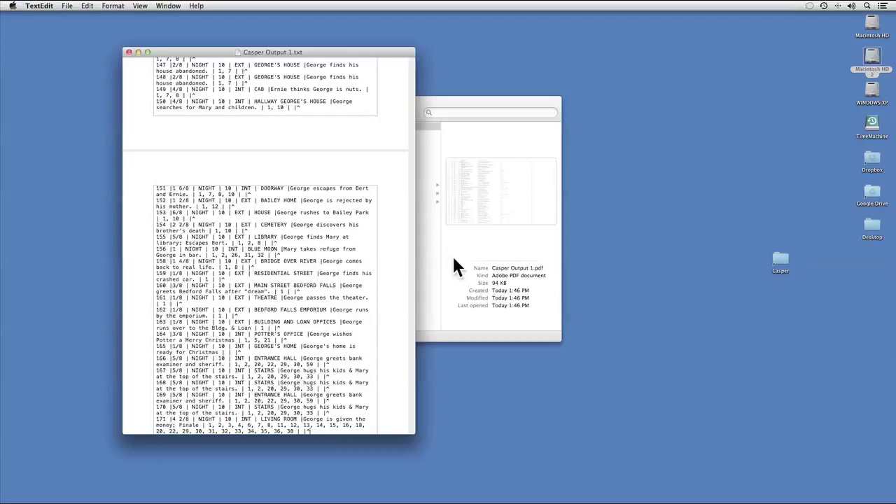
left_click(428, 116)
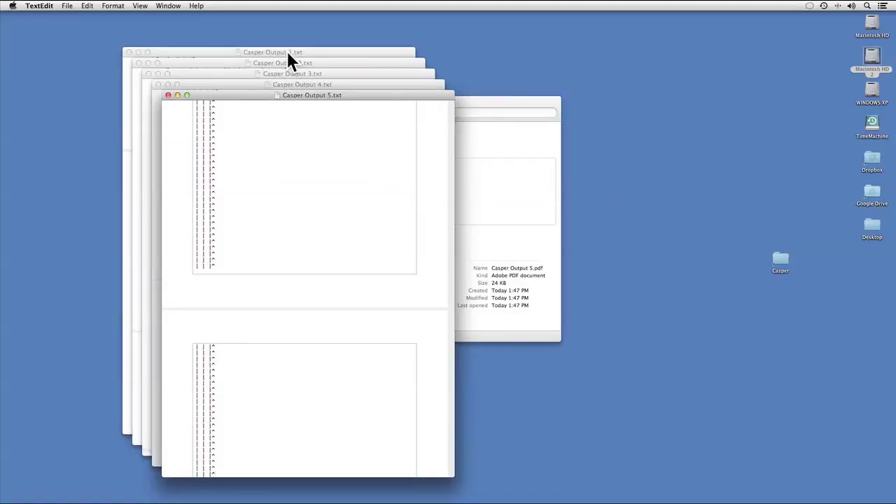
- Bring each of the text documents Casper Output 1.txt to Casper Output 5.txt to the front to check its contents
left_click(250, 55)
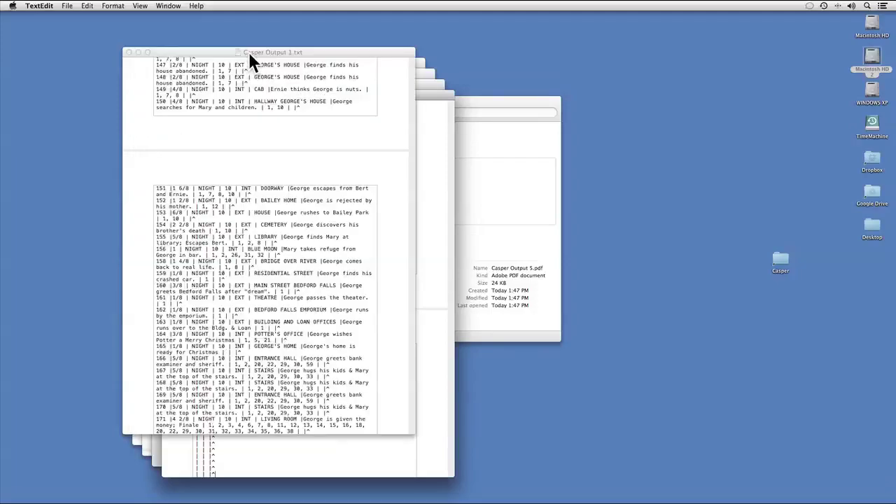
left_click(420, 63)
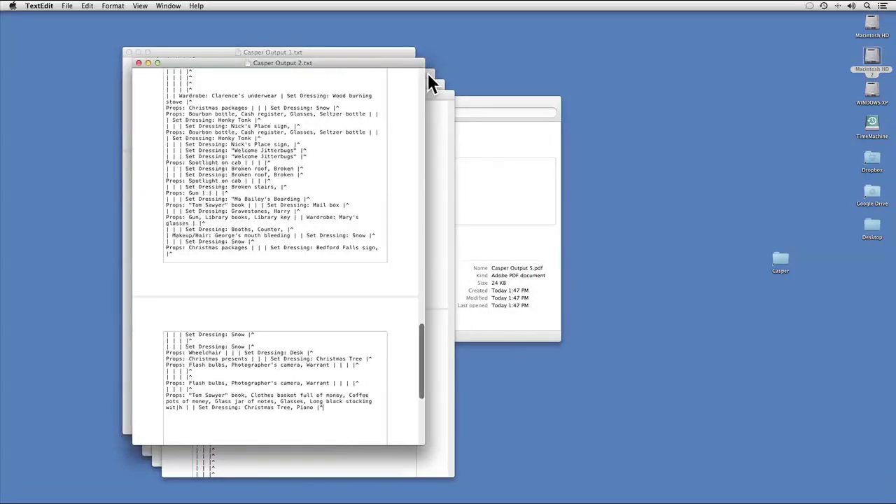
left_click(427, 74)
left_click(441, 85)
left_click(448, 96)
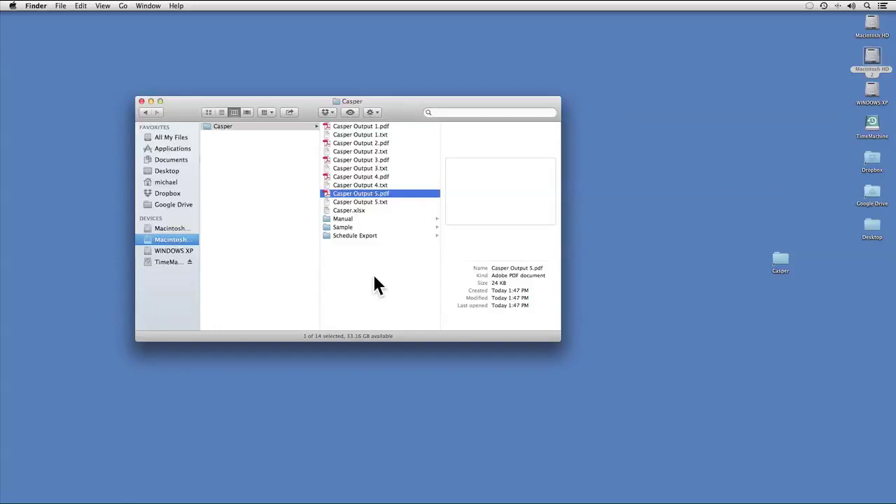
- Switch to the Casper.xlsx workbook in Excel and start a file import with the CSV file type
key("super+Tab")
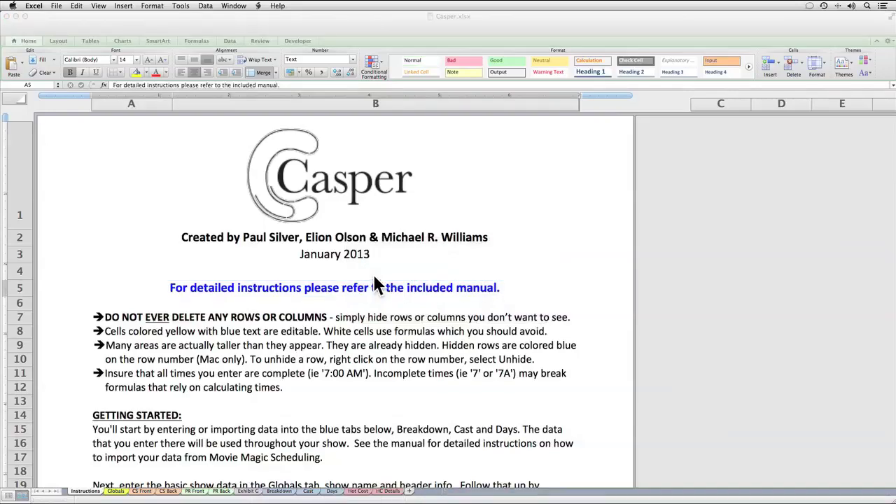
left_click(59, 7)
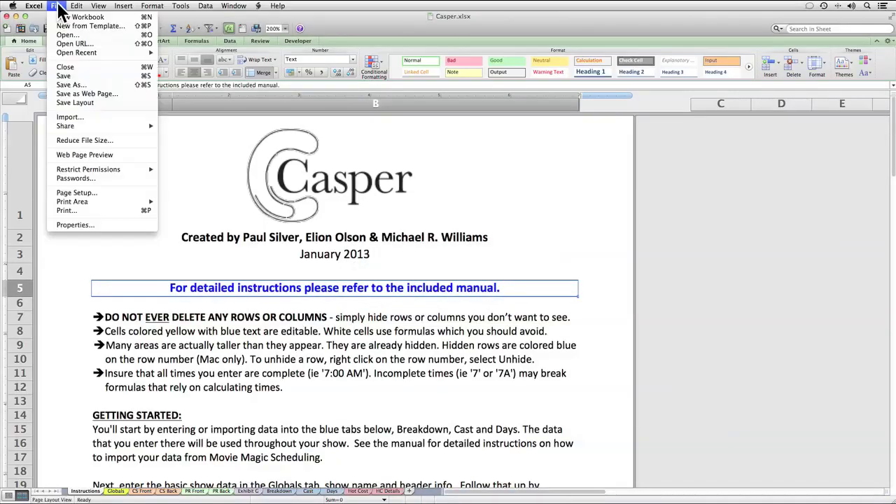
left_click(74, 116)
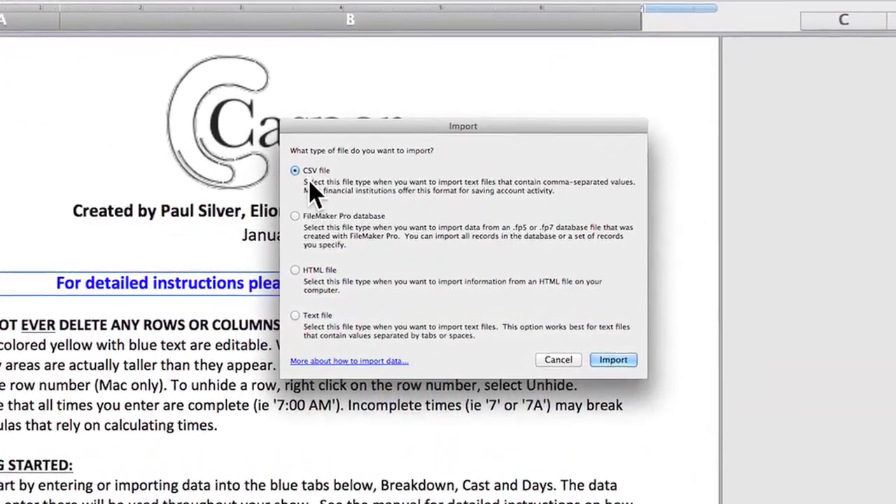
left_click(614, 359)
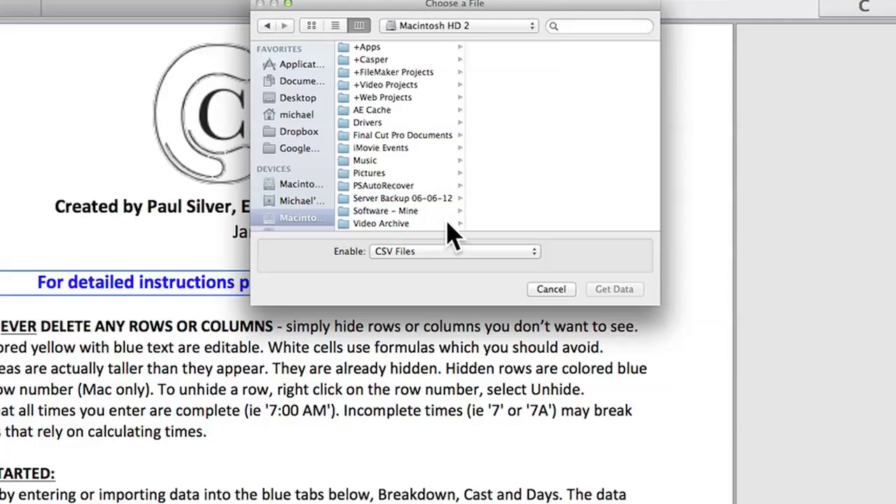
- Browse to the Casper folder, enable Text Files and load Casper Output 1.txt into the Text Import Wizard
left_click(379, 59)
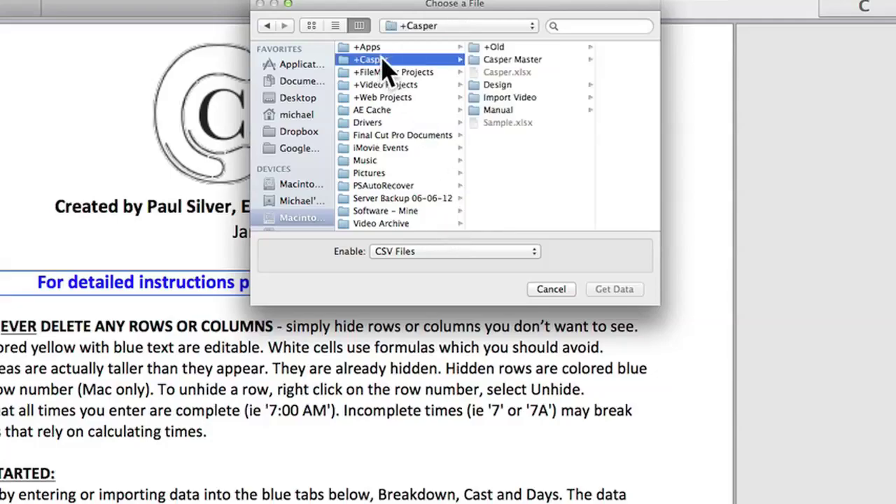
left_click(515, 98)
left_click(601, 48)
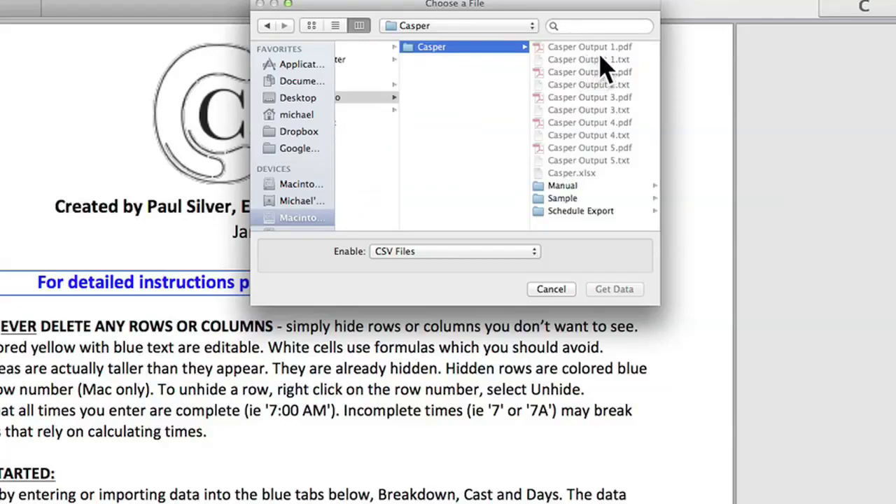
left_click(493, 255)
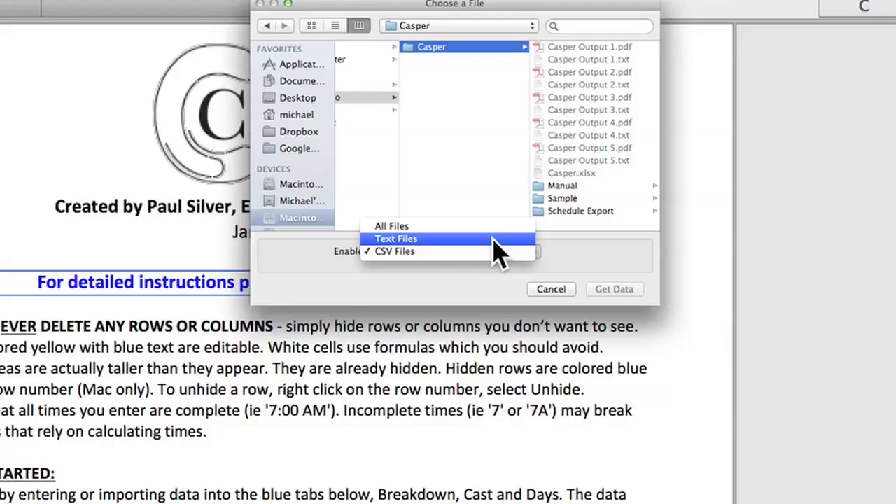
left_click(494, 240)
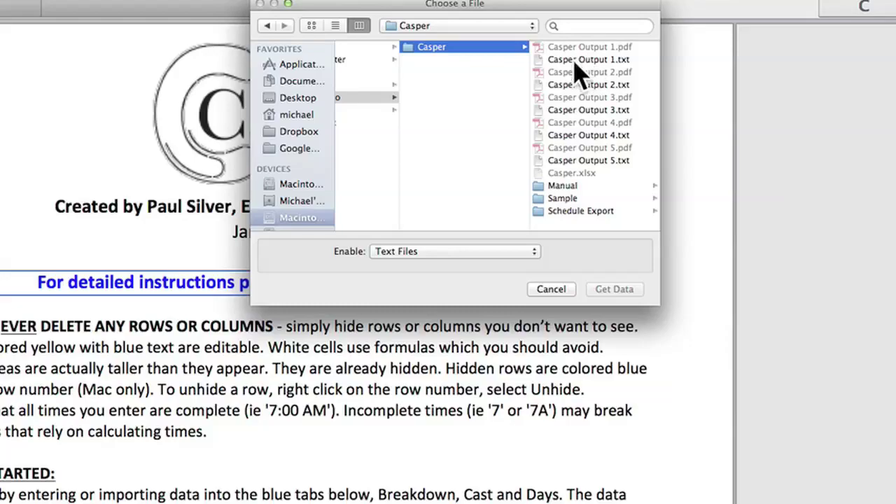
left_click(602, 60)
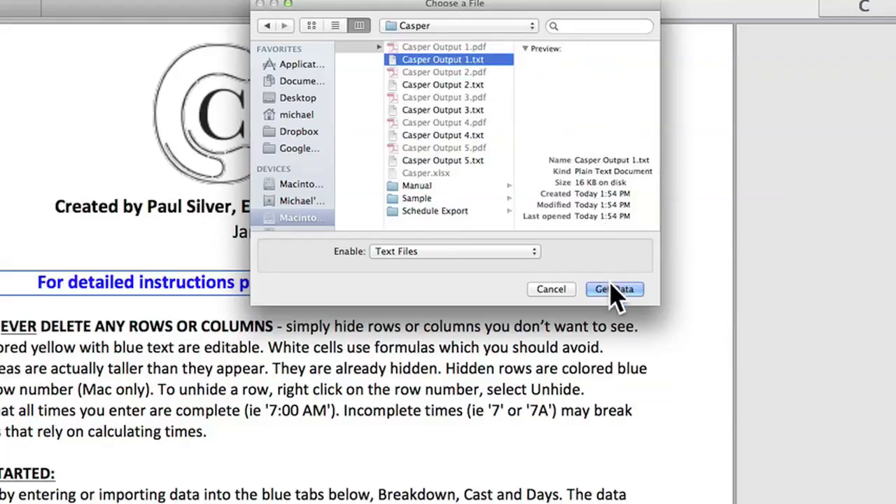
left_click(615, 289)
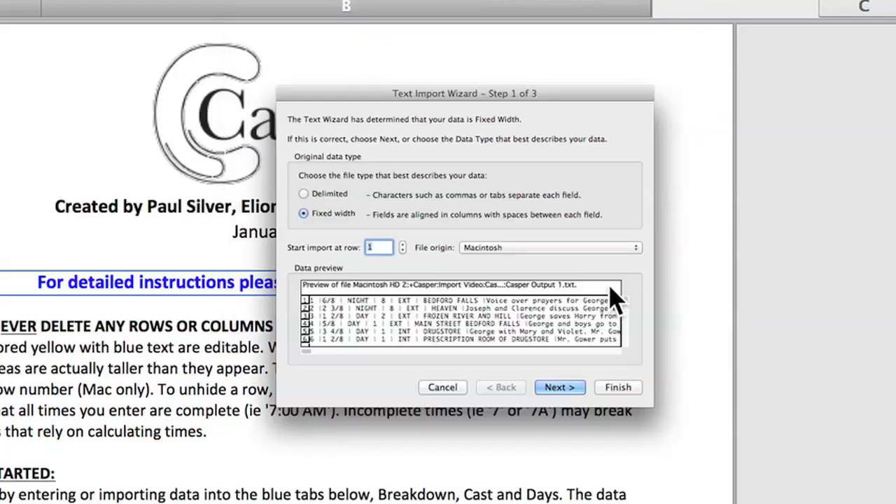
- Set the data type to Delimited, with Tab off and the custom delimiter | as the only separator
left_click(304, 196)
left_click(578, 389)
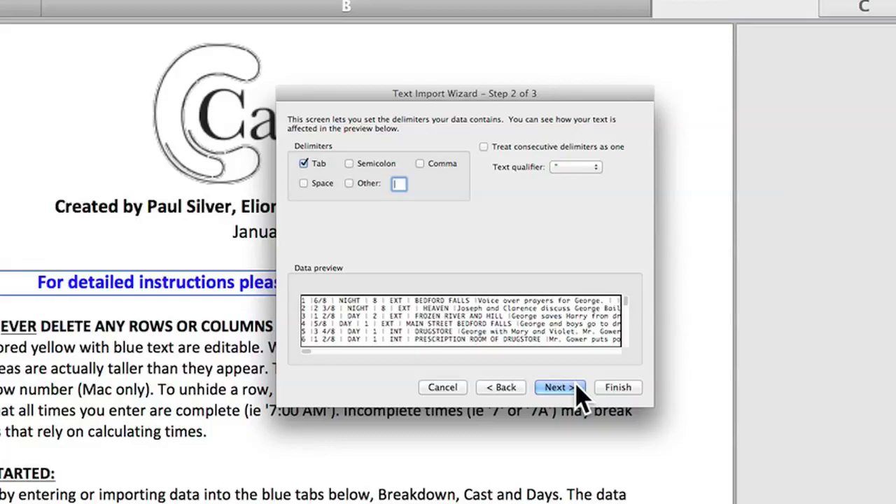
left_click(309, 168)
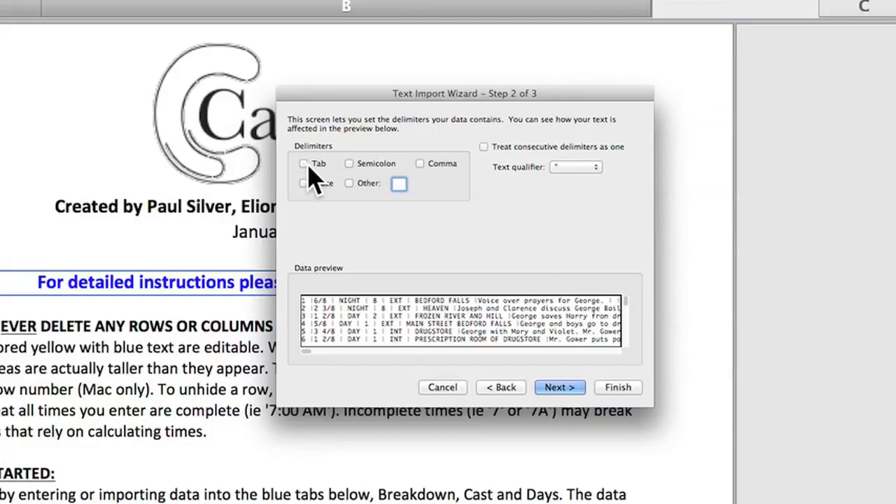
left_click(352, 186)
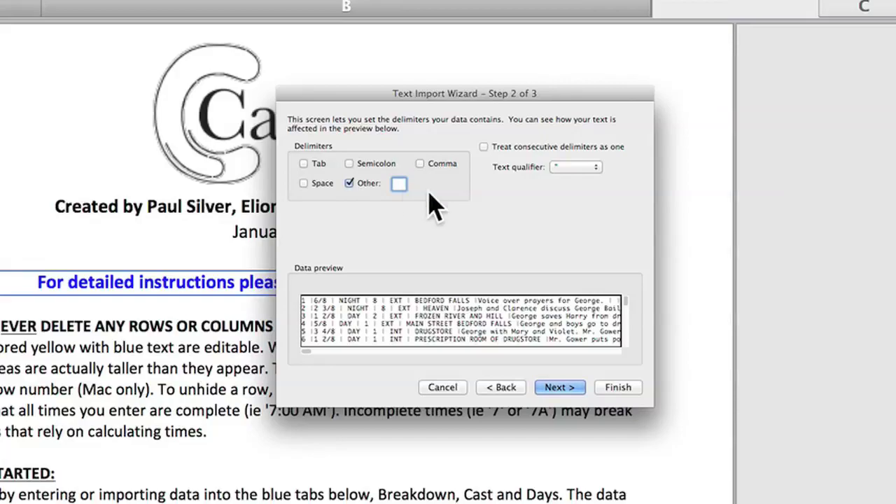
type("|")
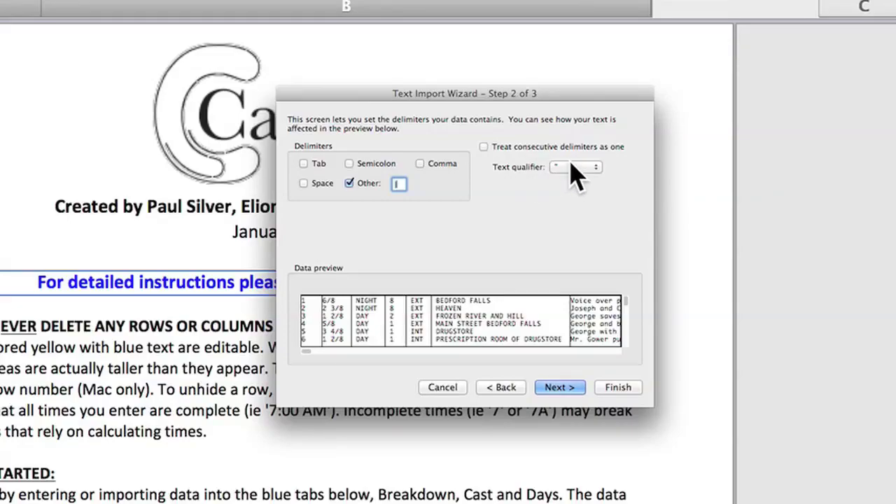
left_click(556, 387)
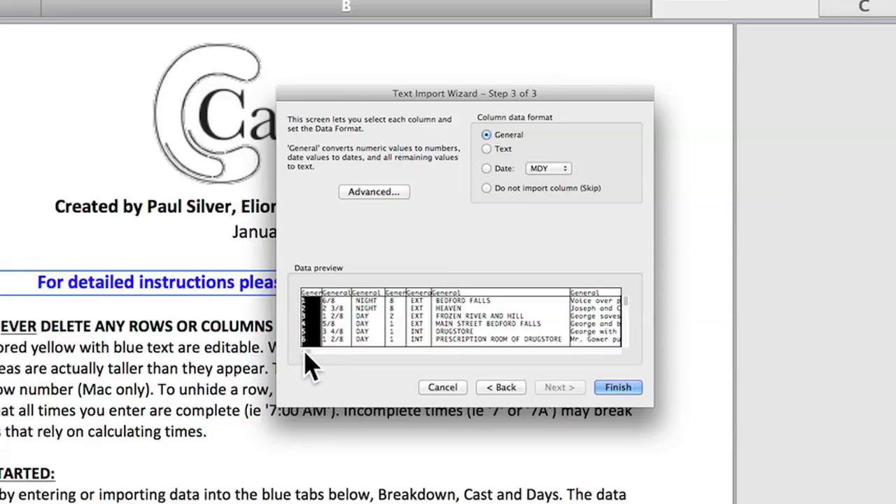
- Set every column's data format to Text and import the data into a new sheet
left_click_drag(306, 352, 634, 353)
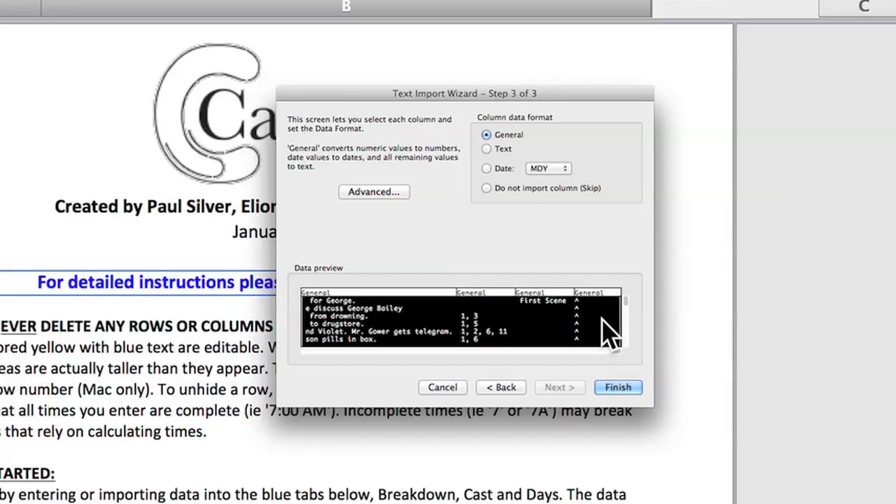
left_click(487, 152)
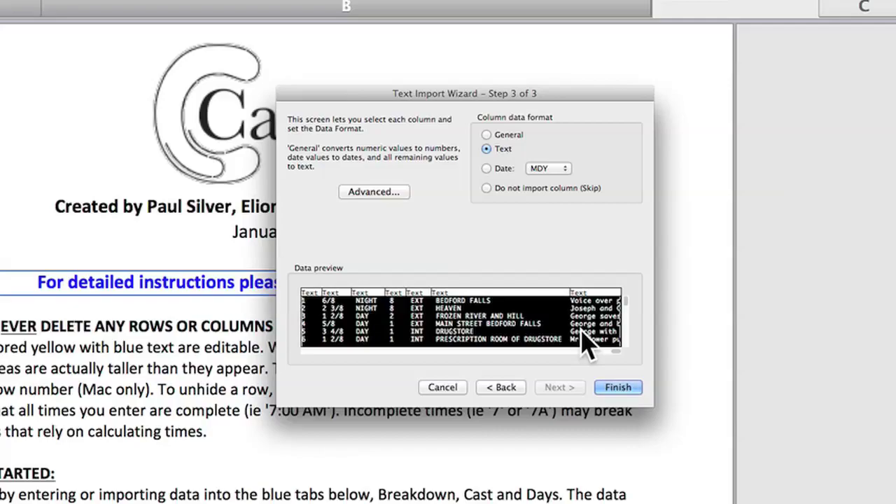
left_click(620, 389)
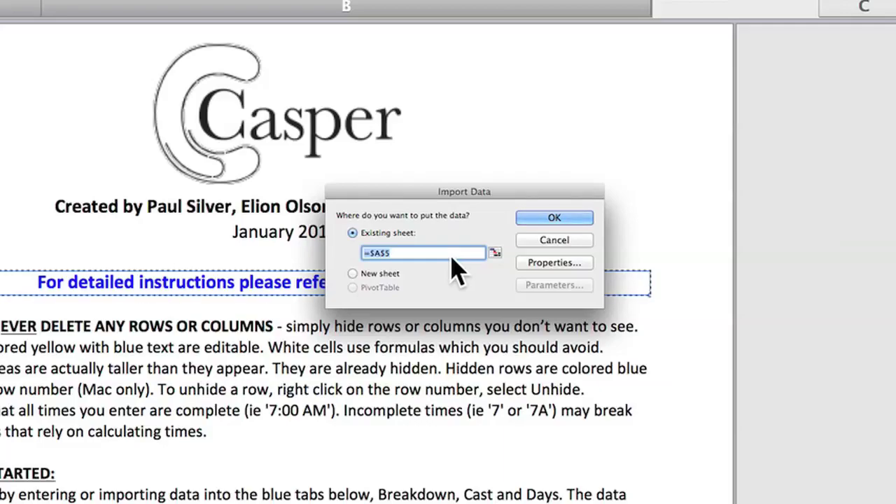
left_click(372, 280)
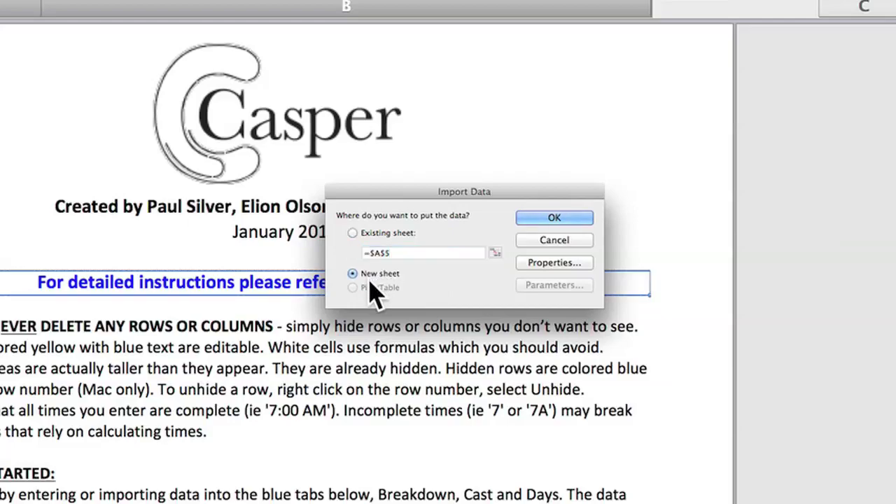
left_click(550, 218)
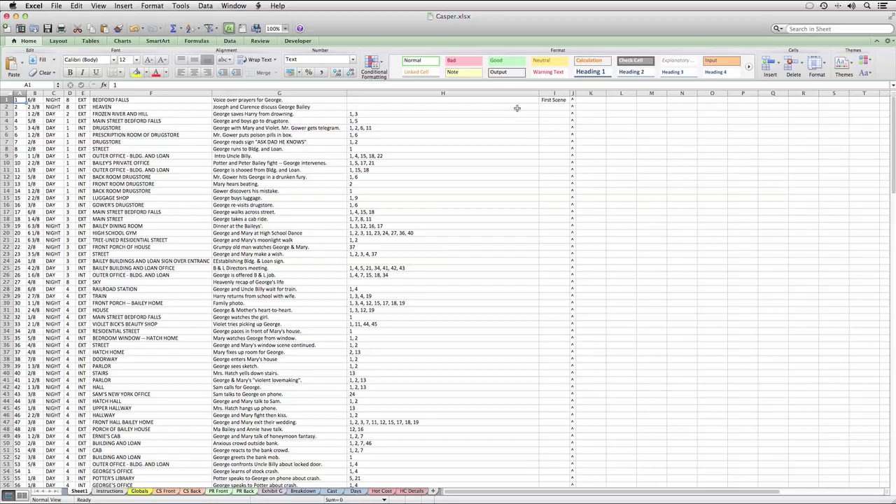
- Import Casper Output 2.txt into a new sheet with | as delimiter and all columns as Text
left_click(559, 341)
left_click(836, 344)
left_click(516, 356)
left_click(556, 358)
- Import Casper Output 3.txt into a new sheet with | as delimiter and all columns as Text
left_click(57, 6)
left_click(551, 173)
left_click(518, 358)
left_click(519, 358)
left_click(469, 199)
left_click(556, 357)
- Import Casper Output 4.txt into a new sheet with | as delimiter and all columns as Text
left_click(57, 5)
left_click(77, 187)
left_click(554, 292)
left_click(520, 358)
left_click(520, 357)
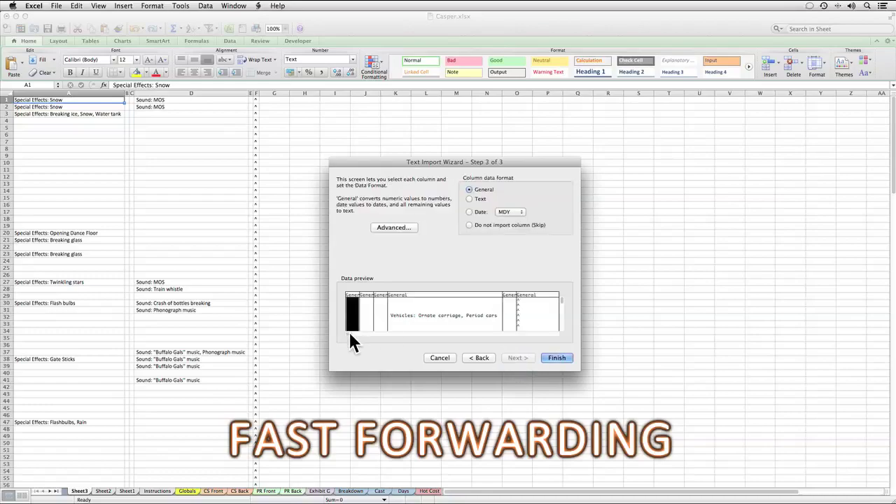
left_click(553, 322, "shift")
left_click(467, 208)
left_click(560, 362)
- Import Casper Output 5.txt into a new sheet with | as delimiter and all columns as Text
left_click(56, 6)
left_click(559, 341)
left_click(441, 203)
left_click(548, 298)
left_click(560, 360)
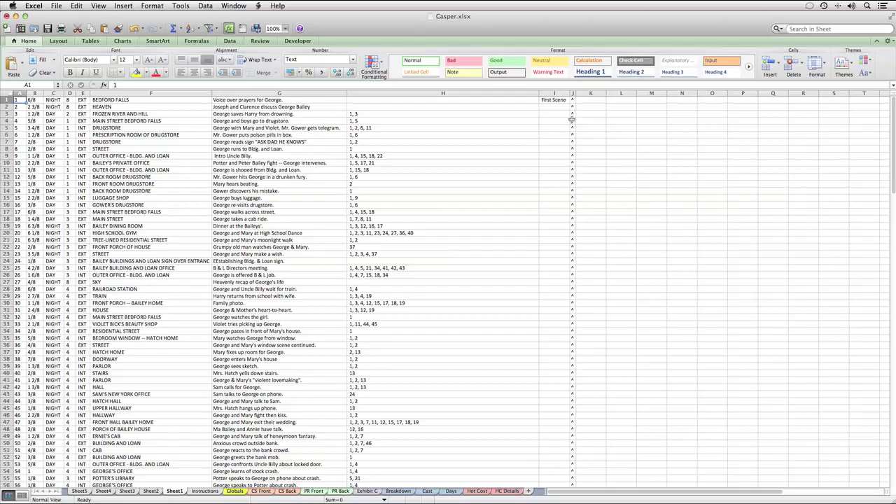
- Display Sheet2 to examine its imported props, makeup, wardrobe and set dressing columns
left_click(151, 492)
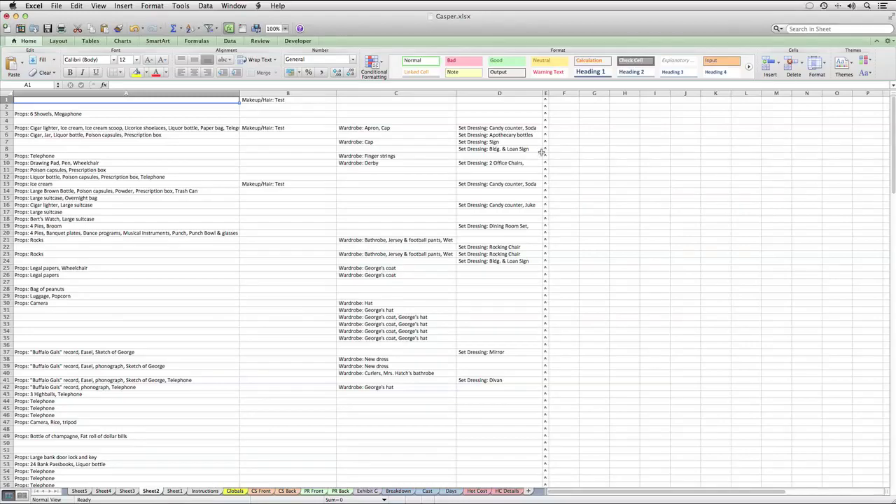
- Copy the scene data A1:I169 from Sheet1 and paste it into the Breakdown sheet starting at cell A2 under Sc
left_click(126, 491)
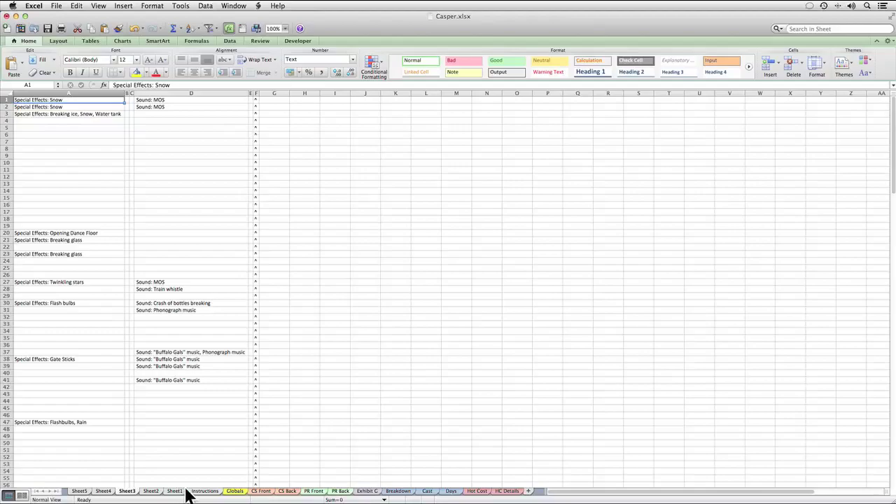
left_click(175, 492)
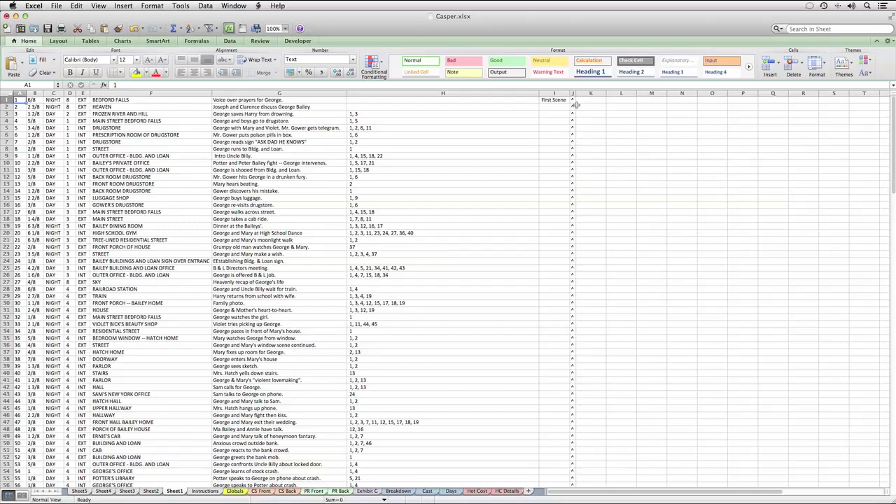
scroll(376, 272, "down", 20)
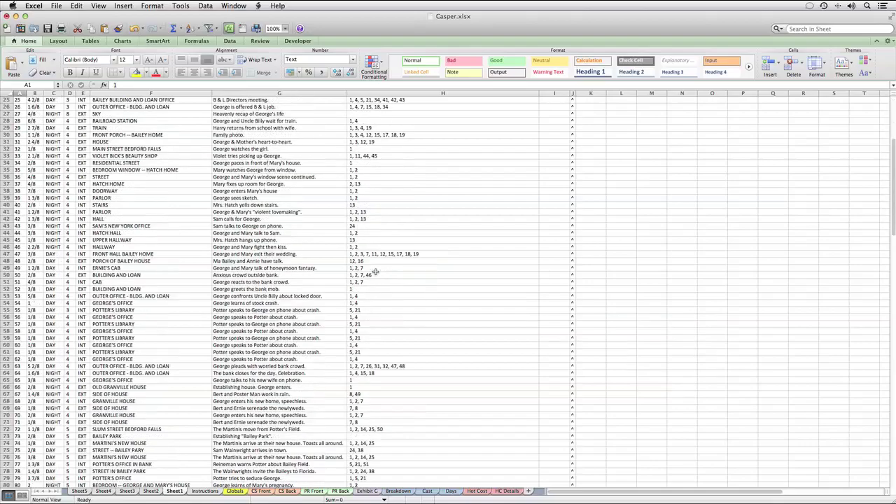
scroll(376, 272, "down", 16)
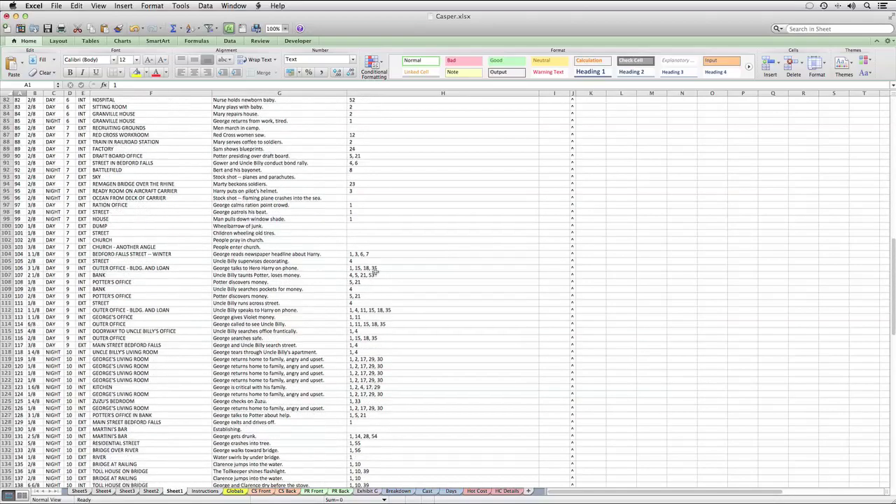
left_click(553, 367)
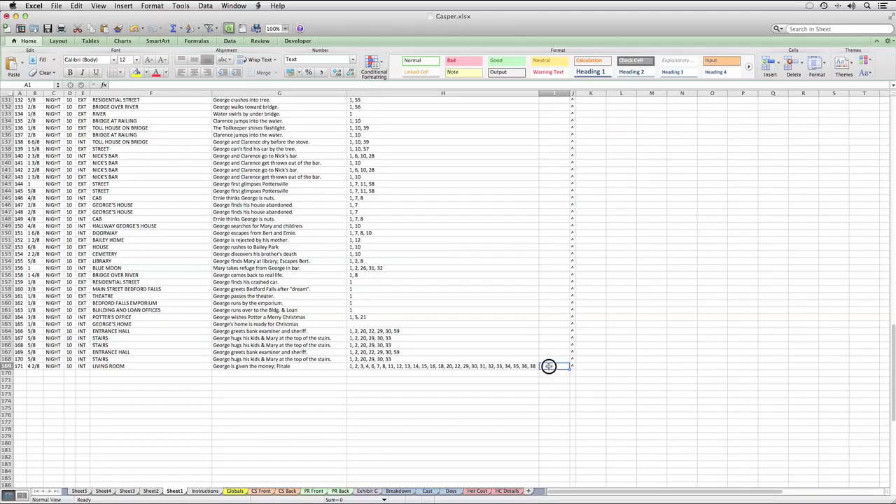
left_click_drag(548, 366, 14, 94)
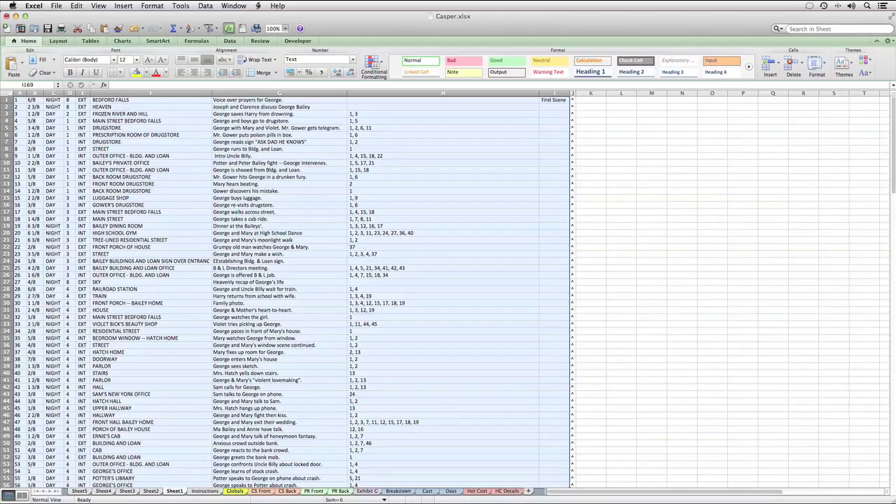
key("super+c")
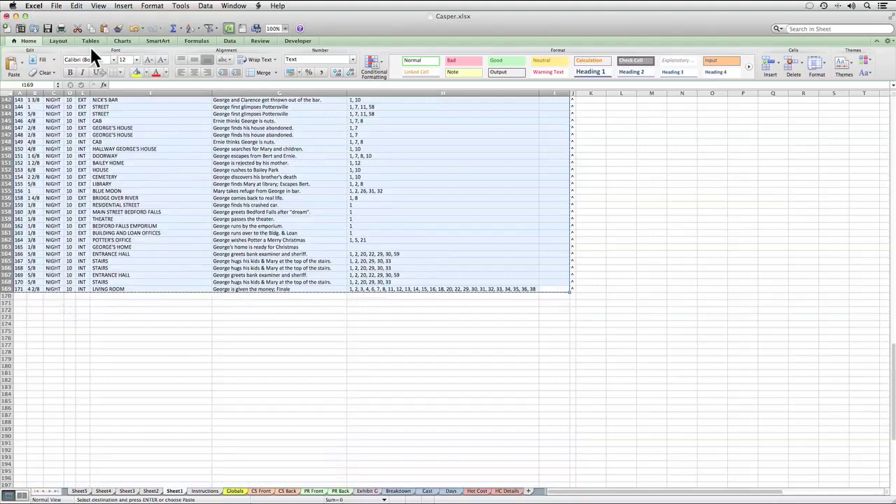
left_click(399, 492)
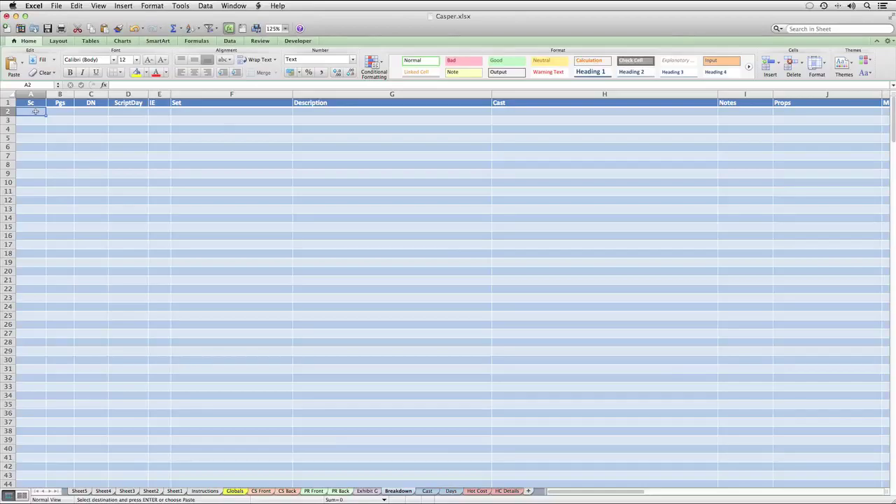
key("super+v")
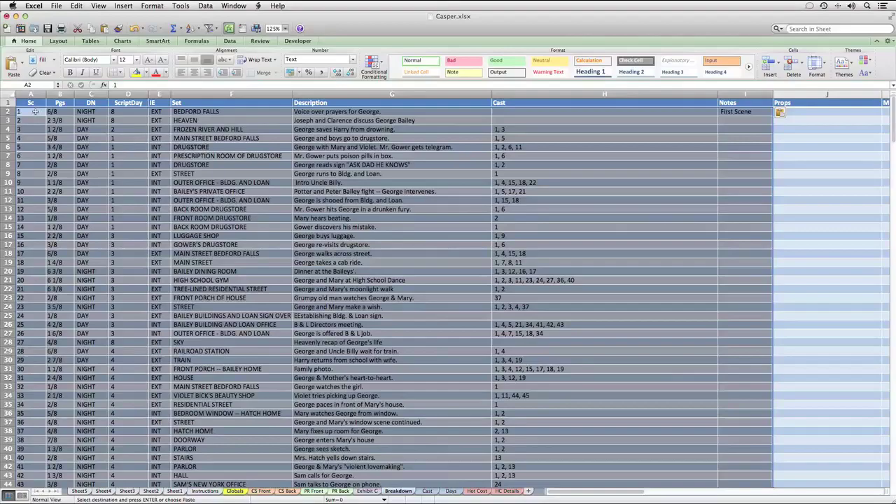
left_click(35, 112)
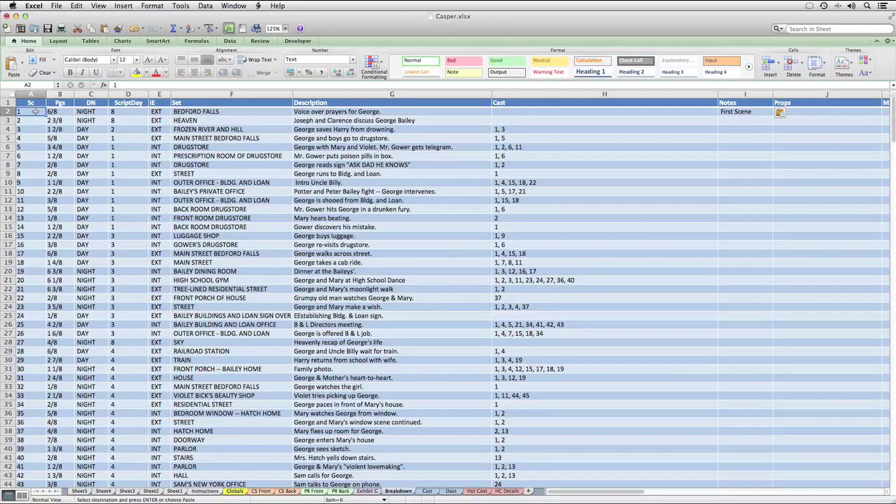
- Copy the props, makeup, wardrobe and set dressing data A1:D169 from Sheet2 into the Breakdown sheet starting at cell J2 under Props
scroll(627, 125, "right", 5)
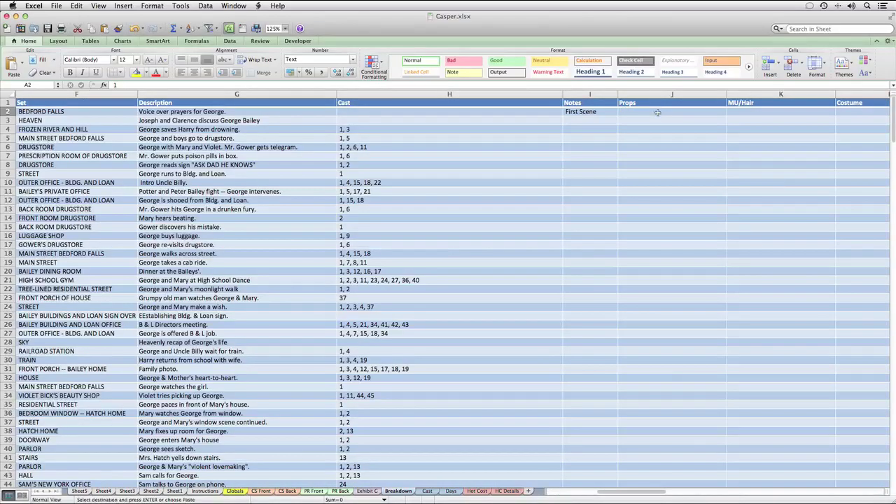
left_click(658, 112)
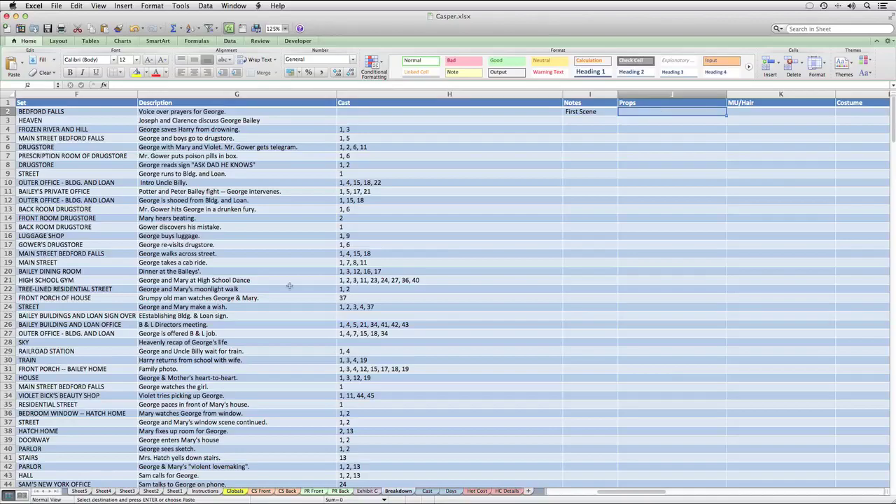
left_click(152, 491)
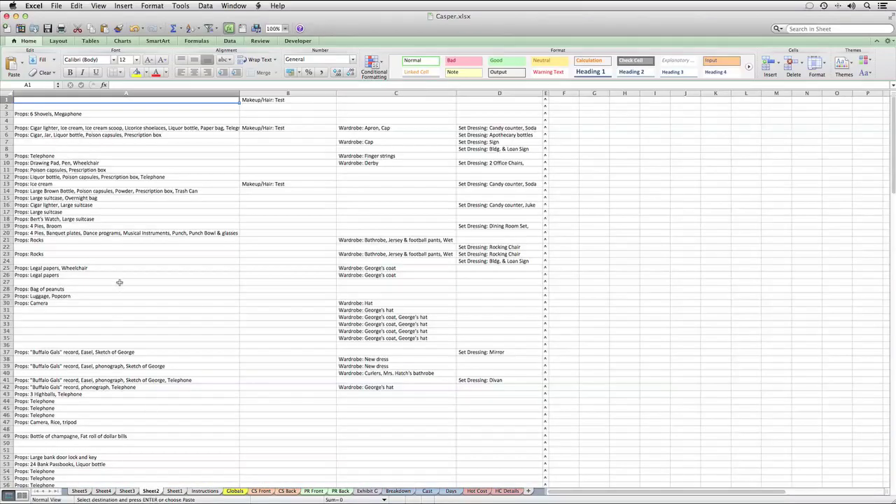
scroll(313, 324, "down", 20)
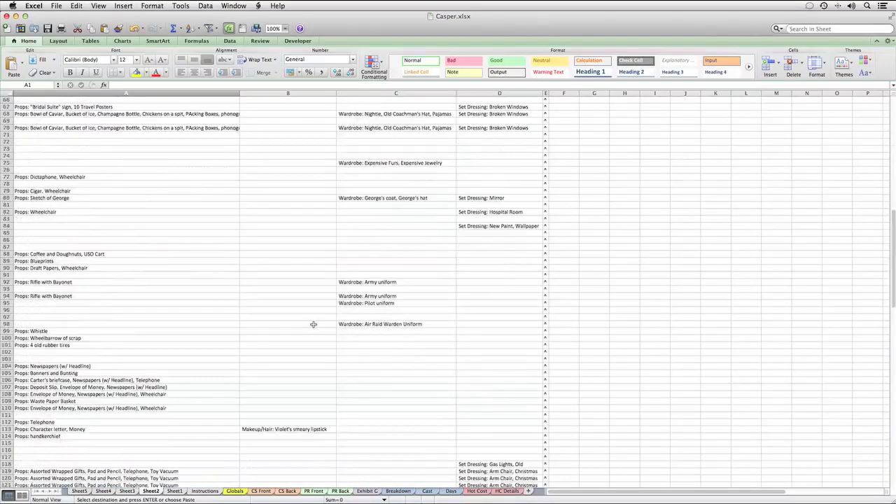
scroll(313, 325, "down", 20)
left_click_drag(480, 246, 28, 92)
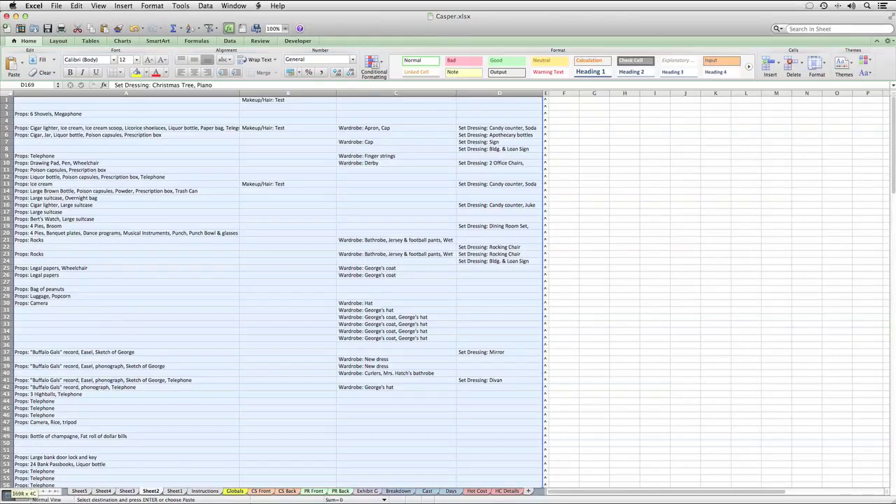
key("super+c")
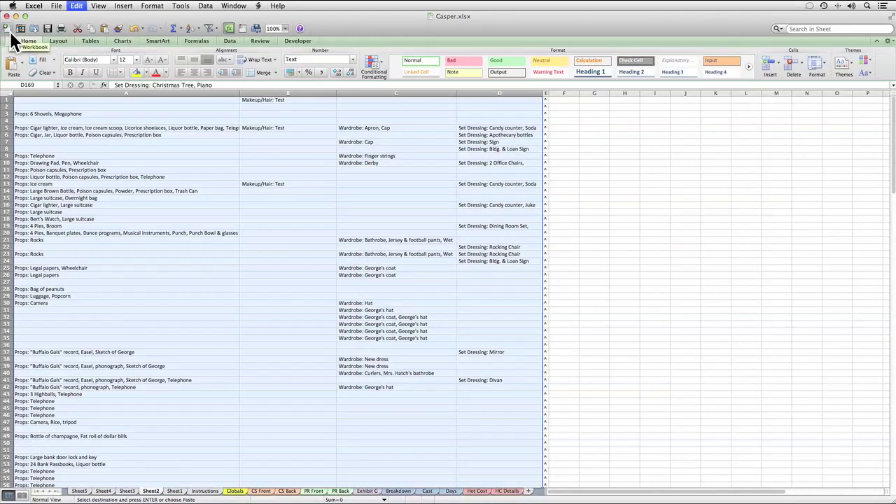
left_click(396, 492)
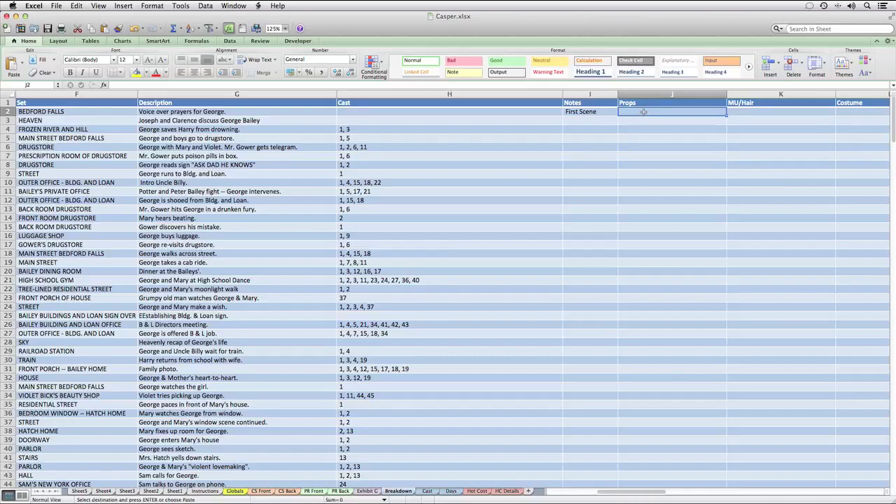
key("super+v")
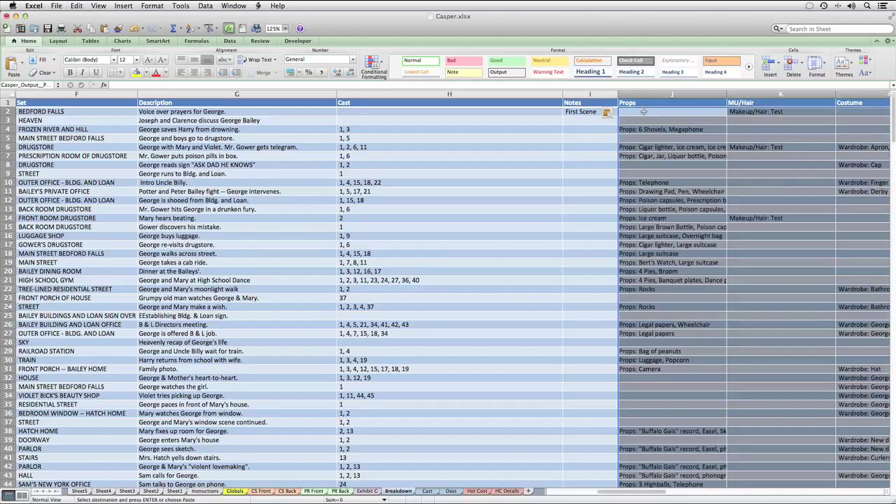
- Copy the special effects through sound data A1:D169 from Sheet3 into the Breakdown sheet starting at cell N2 under SPFX
scroll(683, 202, "right", 10)
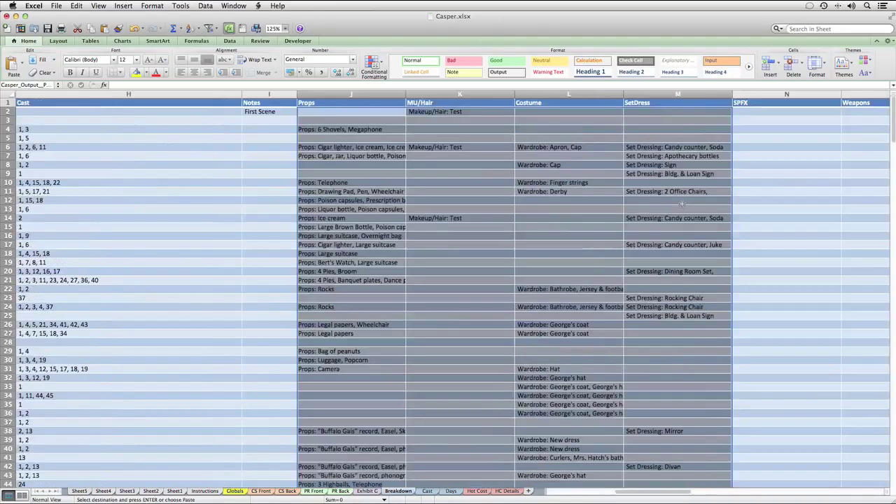
left_click(128, 491)
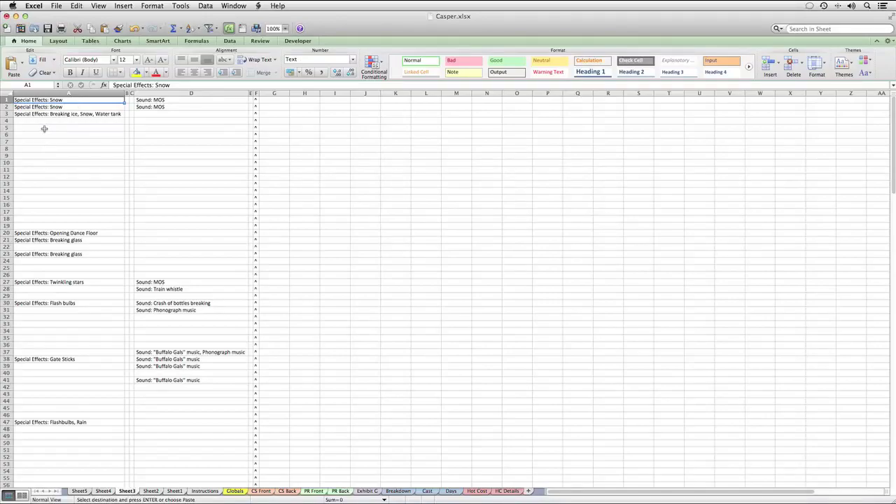
scroll(191, 391, "down", 16)
scroll(191, 391, "down", 10)
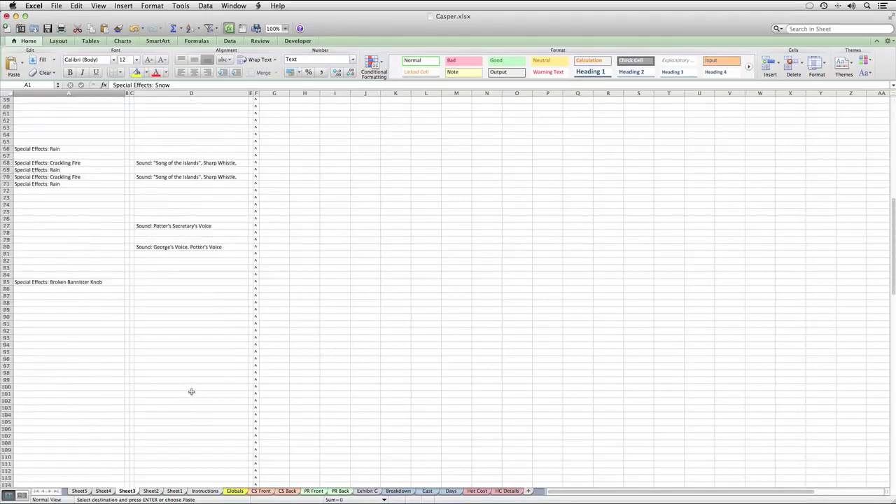
left_click_drag(190, 416, 21, 493)
scroll(21, 494, "up", 20)
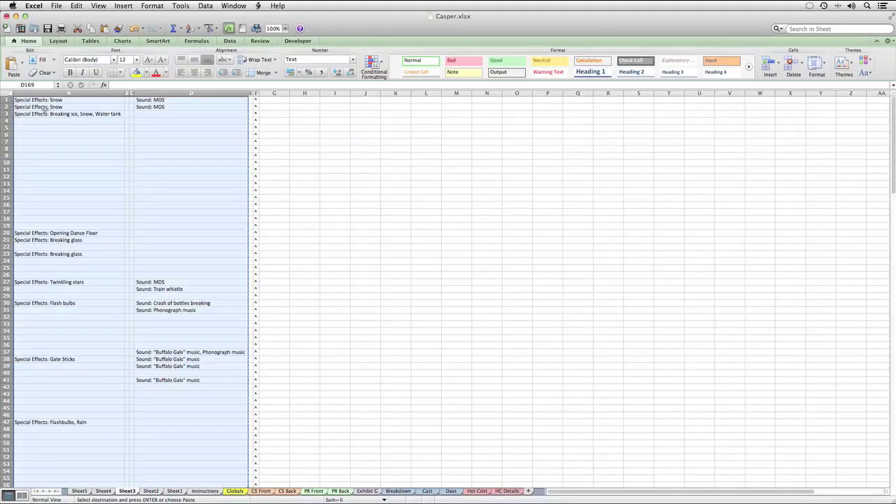
left_click(403, 492)
left_click(364, 114)
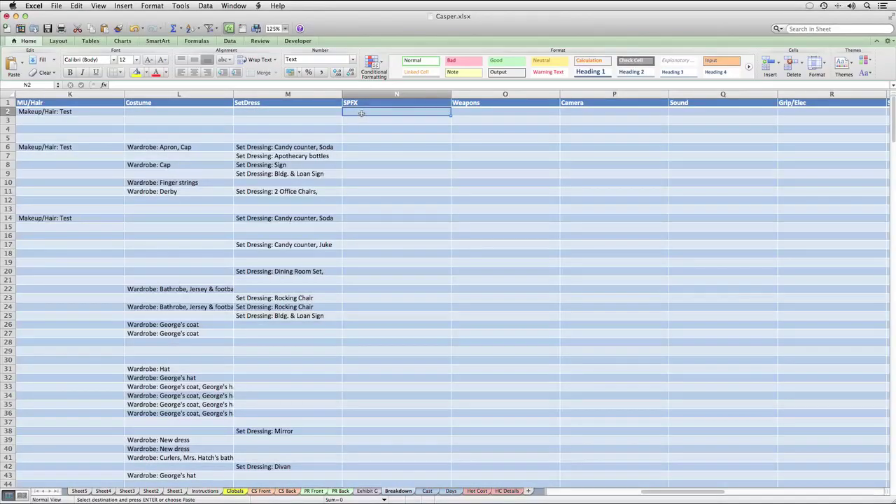
key("super+v")
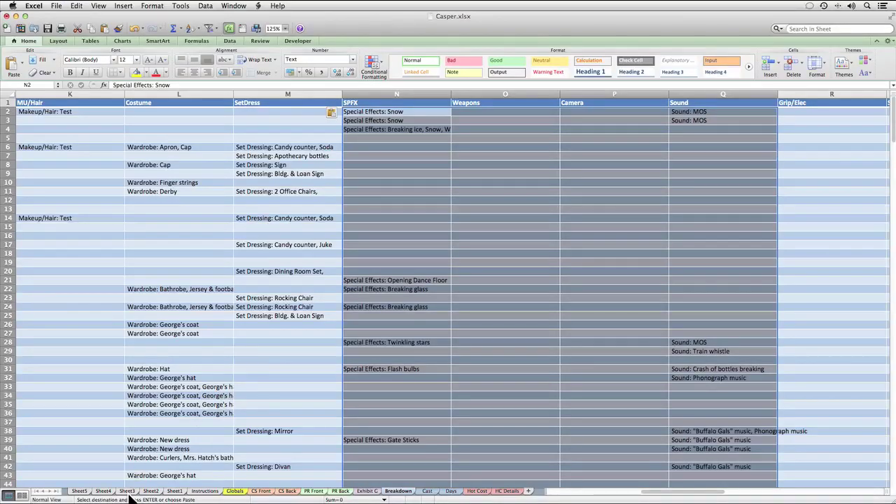
- Copy the stunts, vehicles and visual effects data A1:E169 from Sheet4 into the Breakdown sheet starting at cell S2 under Stunts
left_click(103, 491)
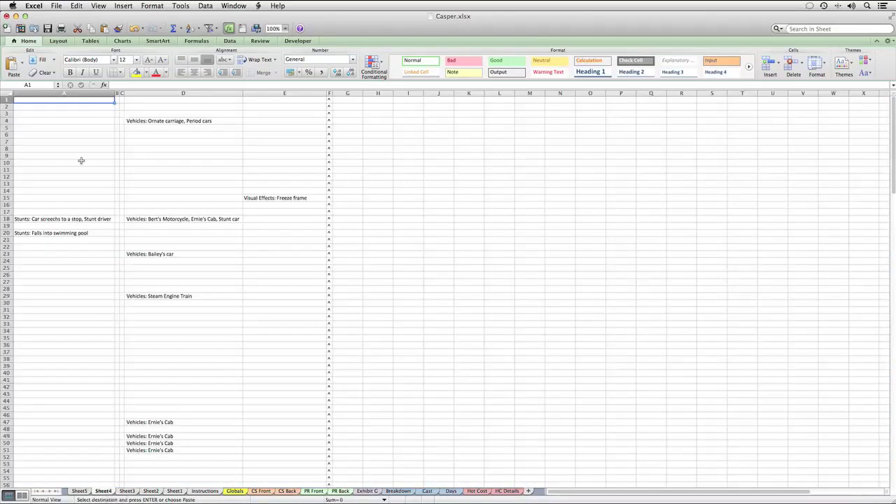
scroll(214, 301, "down", 20)
scroll(214, 302, "down", 20)
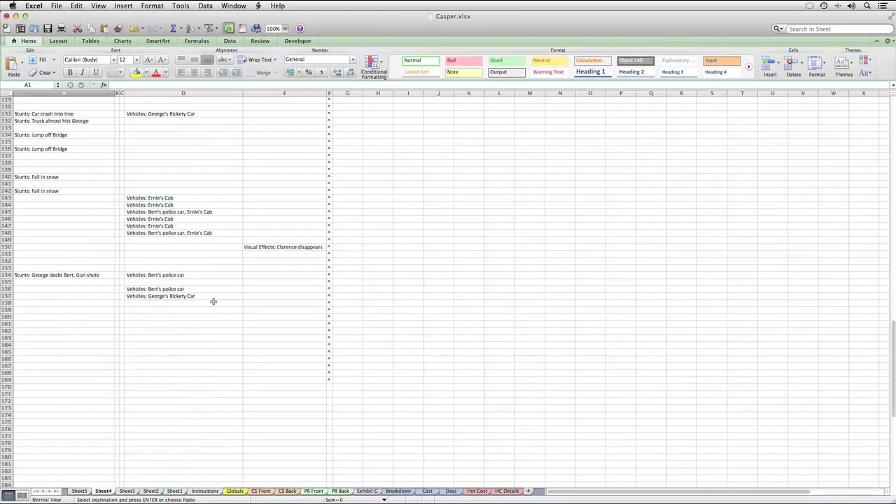
scroll(213, 302, "down", 6)
left_click_drag(287, 246, 81, 64)
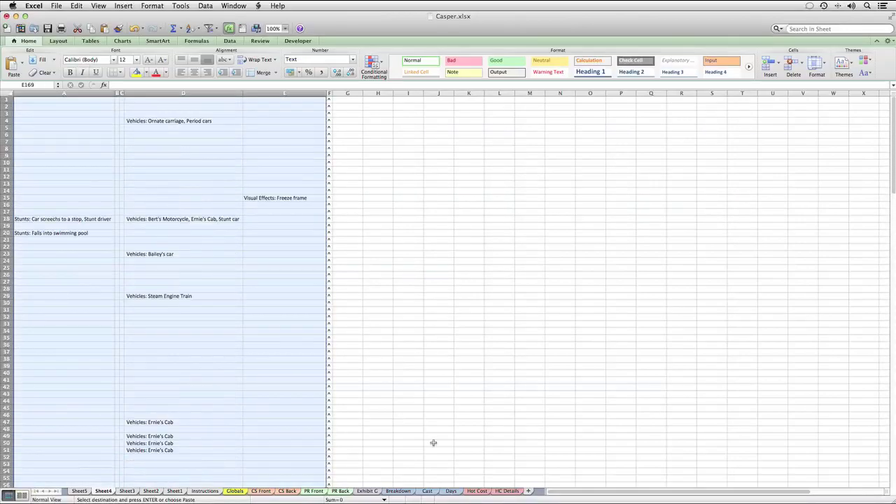
left_click(399, 491)
scroll(661, 220, "right", 5)
left_click(253, 112)
key("super+v")
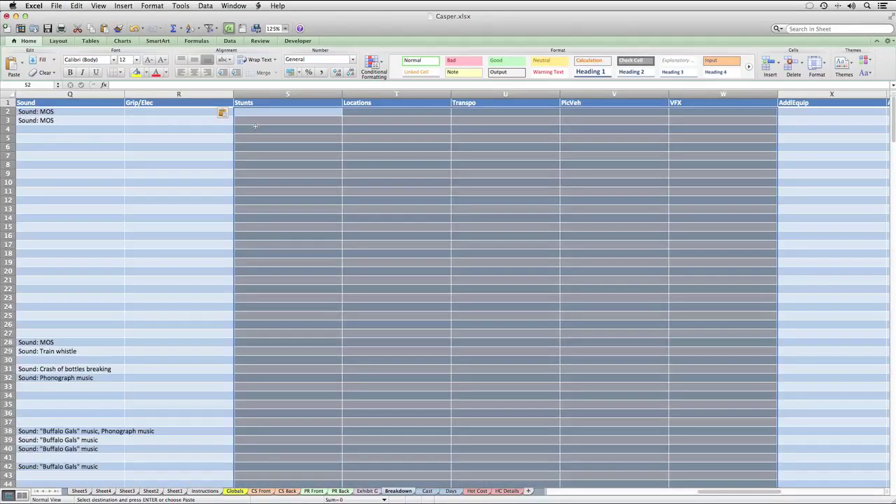
- Look through Sheet5 down to its last imported row for remaining breakdown data
left_click(79, 493)
scroll(123, 216, "down", 10)
scroll(122, 216, "down", 20)
scroll(122, 216, "down", 10)
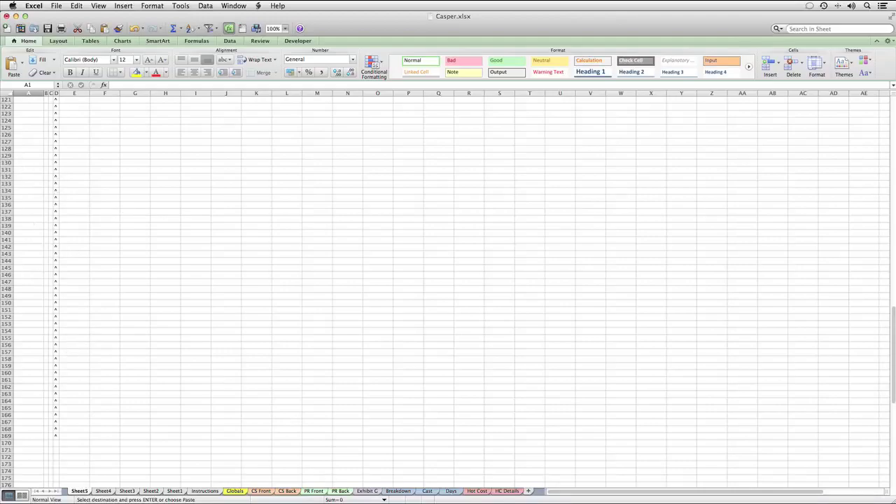
- Review the assembled Breakdown sheet, checking the scene details, props, special effects, sound and stunts columns against their headings
left_click(398, 491)
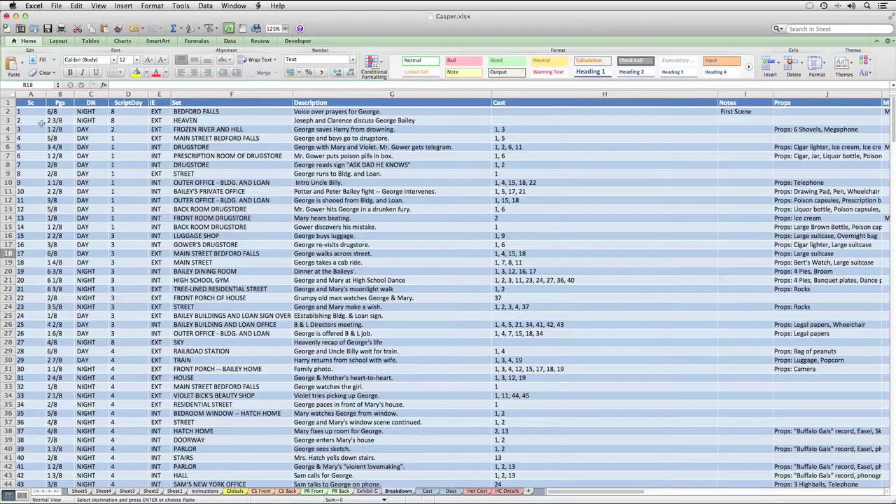
scroll(252, 130, "right", 10)
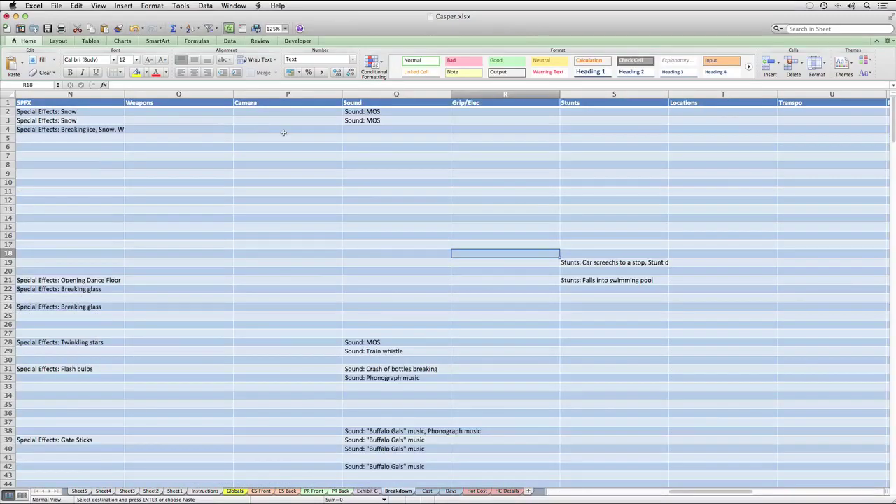
scroll(277, 132, "right", 5)
scroll(283, 132, "left", 10)
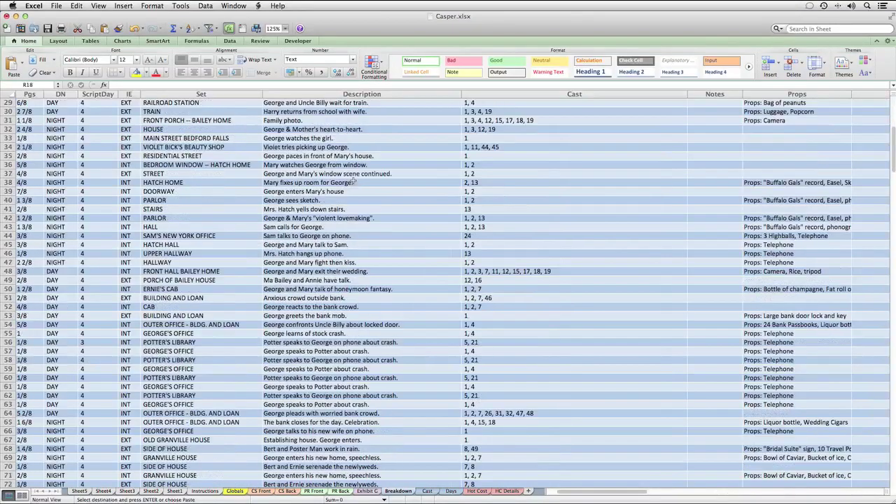
scroll(315, 154, "down", 14)
scroll(353, 181, "right", 10)
scroll(353, 181, "left", 12)
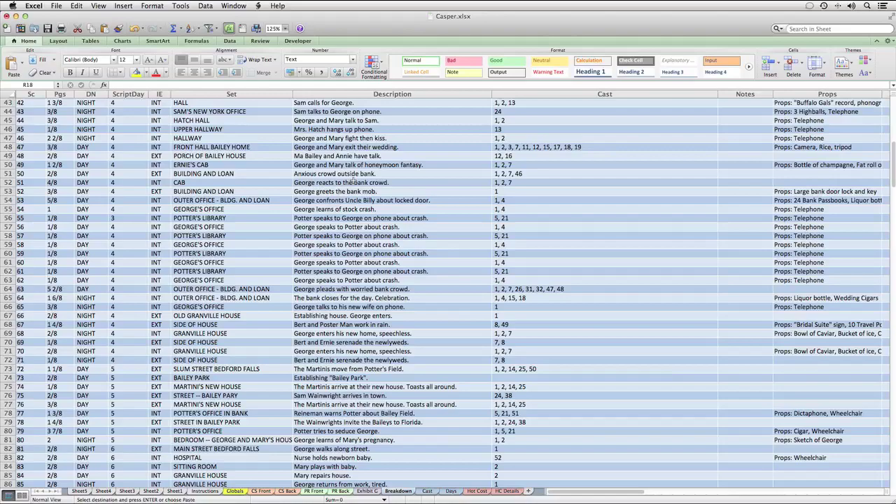
scroll(352, 181, "up", 14)
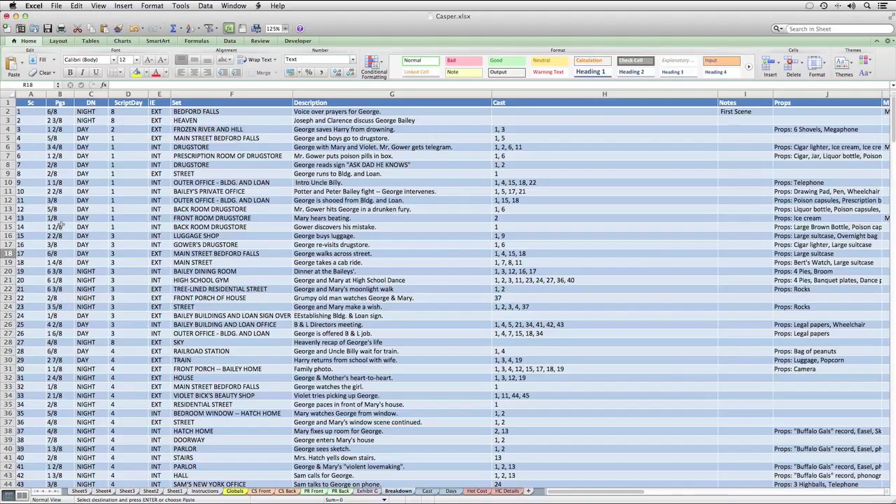
- Format the Pgs column of the Breakdown sheet as fractions of the type As eighths (4/8)
left_click(60, 93)
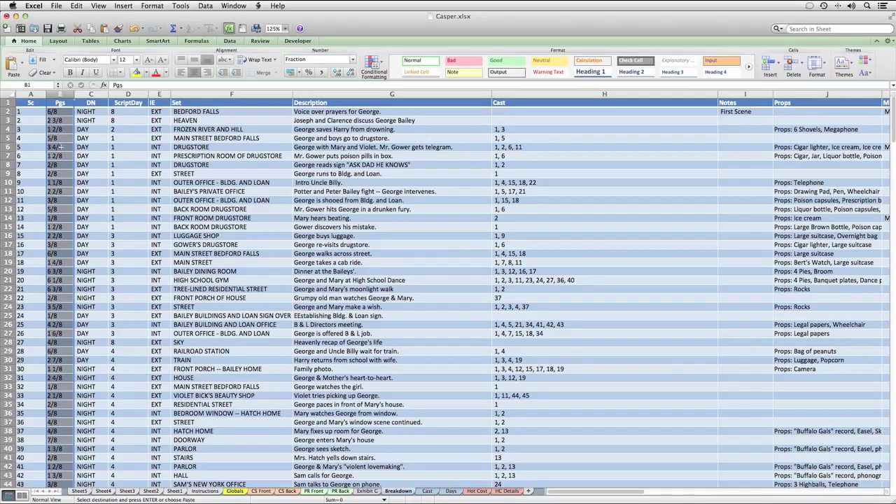
left_click(152, 6)
left_click(155, 19)
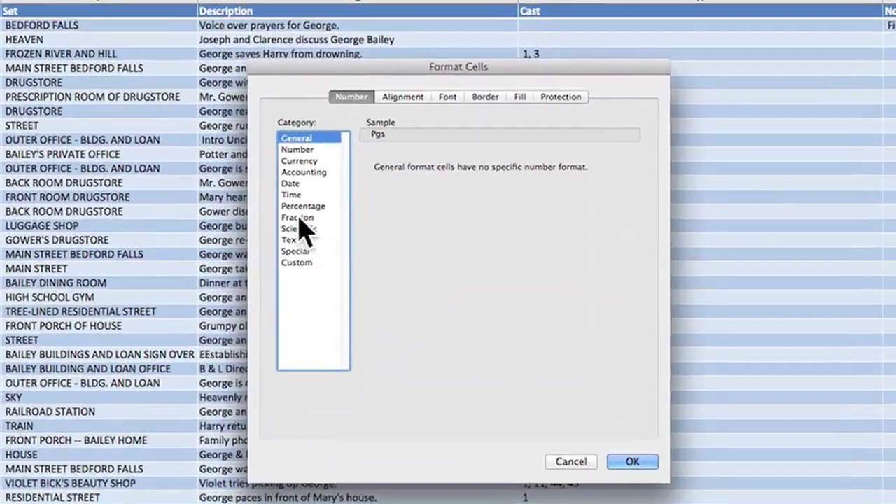
left_click(298, 217)
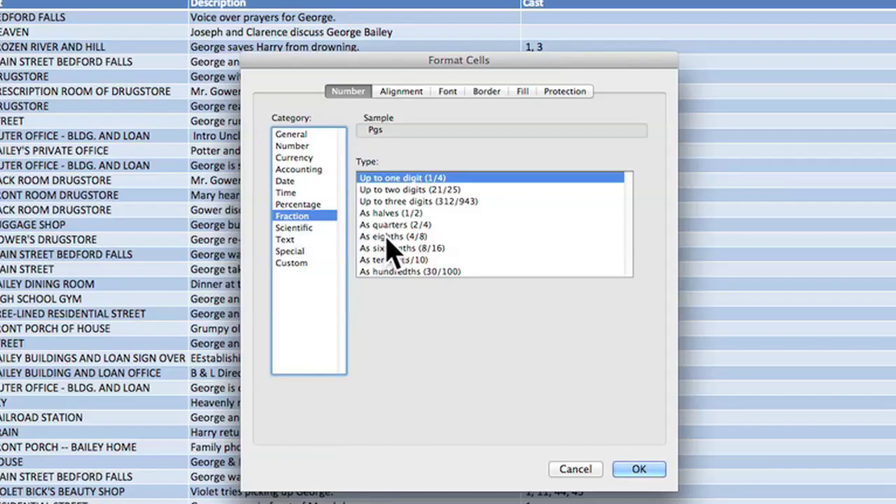
left_click(418, 238)
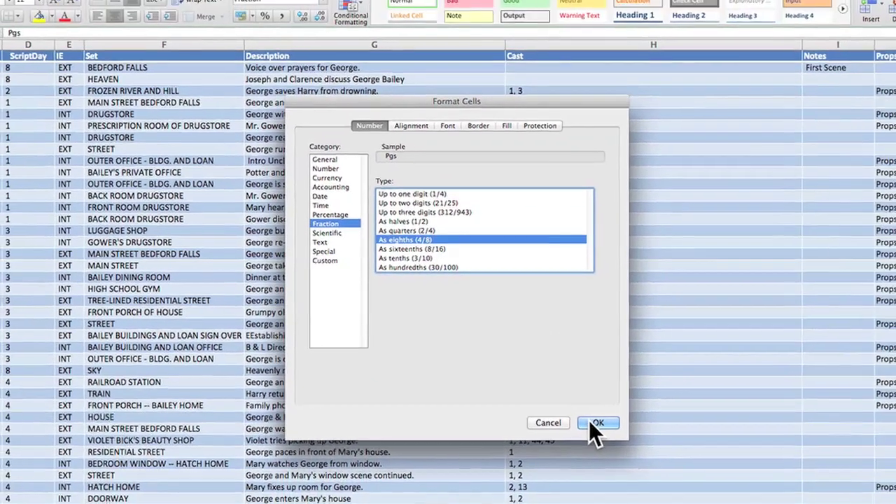
left_click(639, 469)
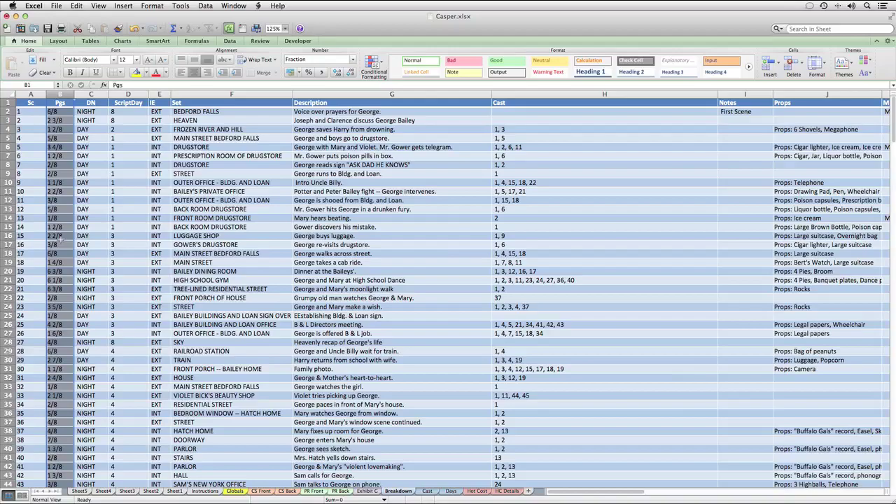
- Remove the trailing space after the scene numbers in cells A2 through A4 of the Sc column
left_click(31, 113)
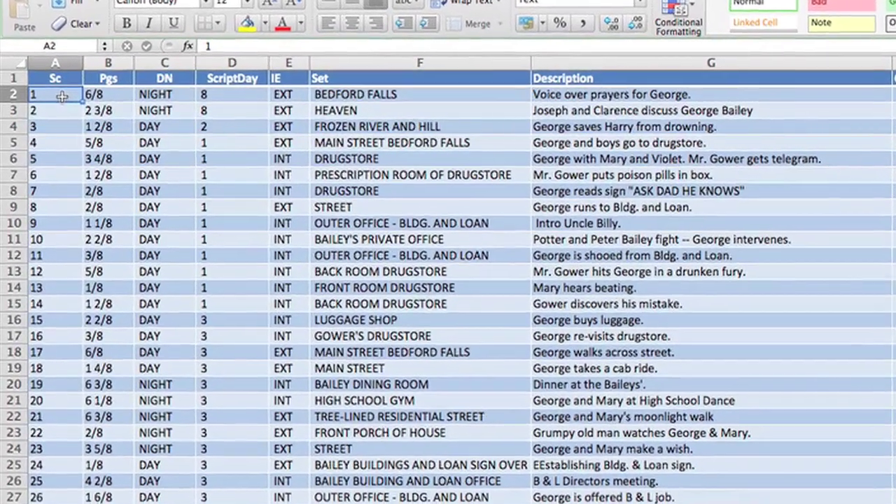
double_click(64, 99)
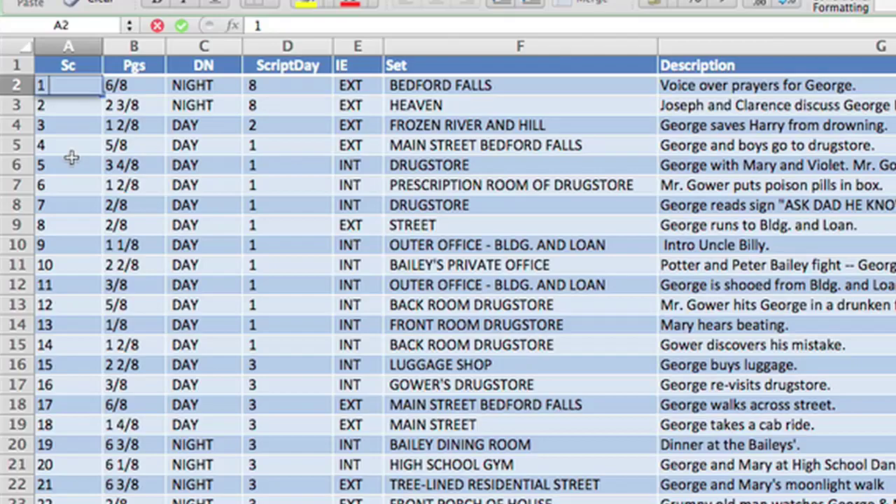
key("Return")
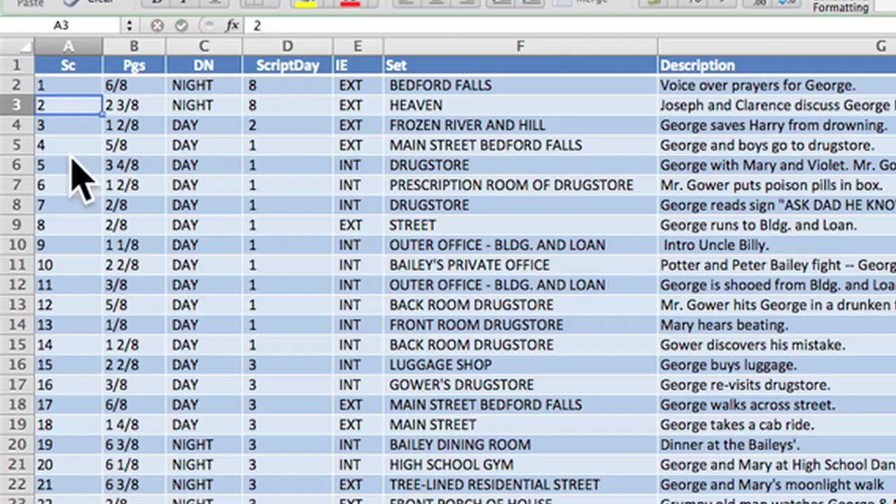
double_click(82, 109)
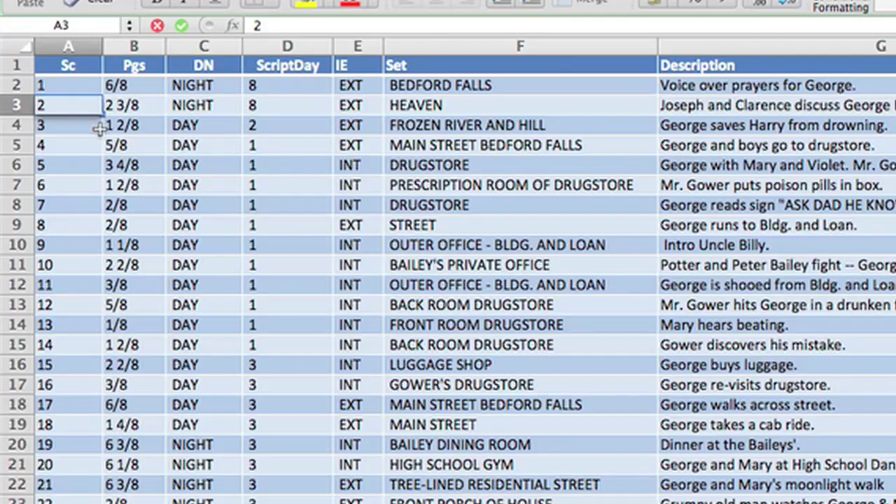
key("alt+Down")
key("Return")
left_click(73, 126)
double_click(76, 126)
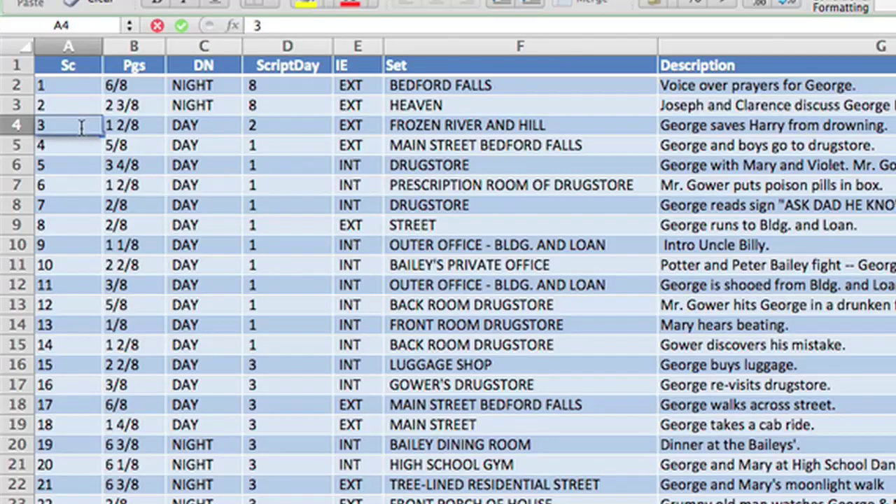
key("alt+Down")
key("Return")
- Remove the trailing space after the scene numbers in cells A5 through A11
left_click(72, 145)
double_click(82, 145)
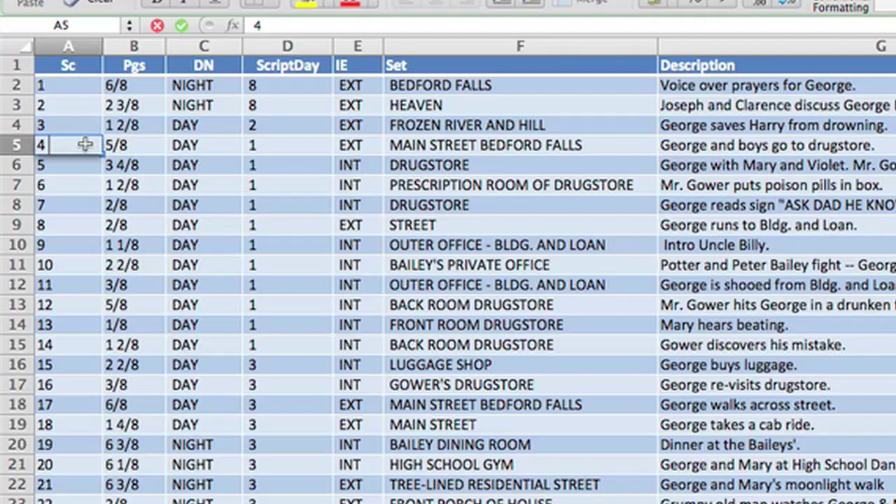
key("alt+Down")
key("Return")
left_click(77, 166)
double_click(76, 166)
key("alt+Down")
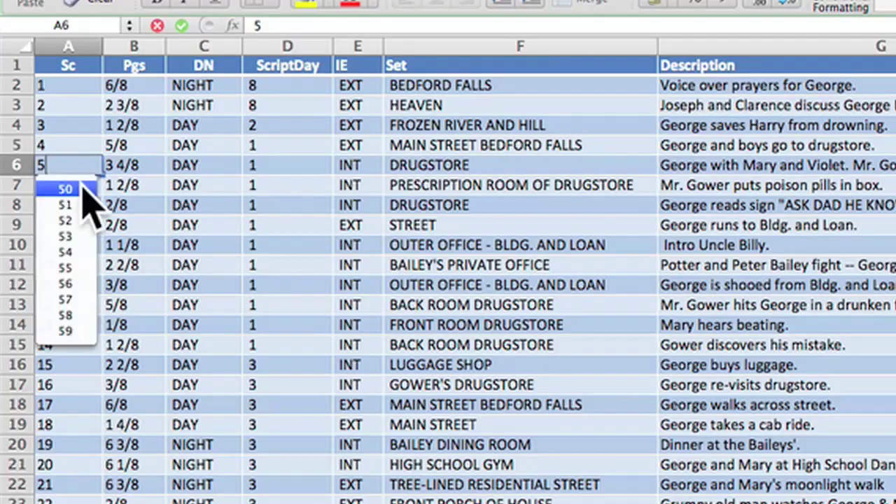
key("Return")
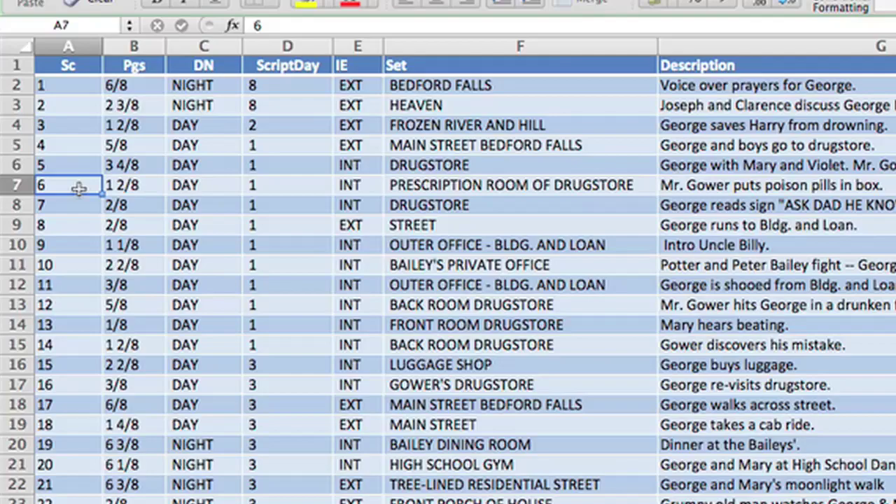
key("alt+Down")
left_click(75, 242)
key("Return")
key("Return")
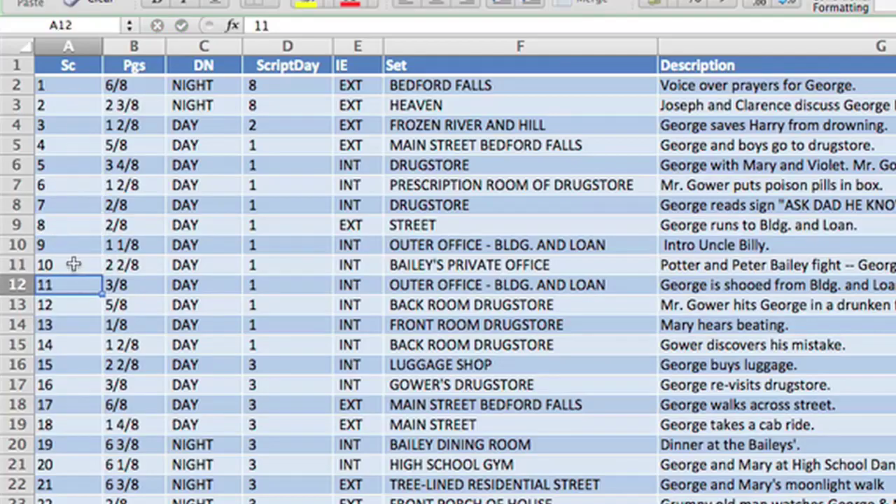
- Remove the trailing space from the page counts in cells B2 through B5 so they are stored as fractions
left_click(148, 88)
double_click(144, 86)
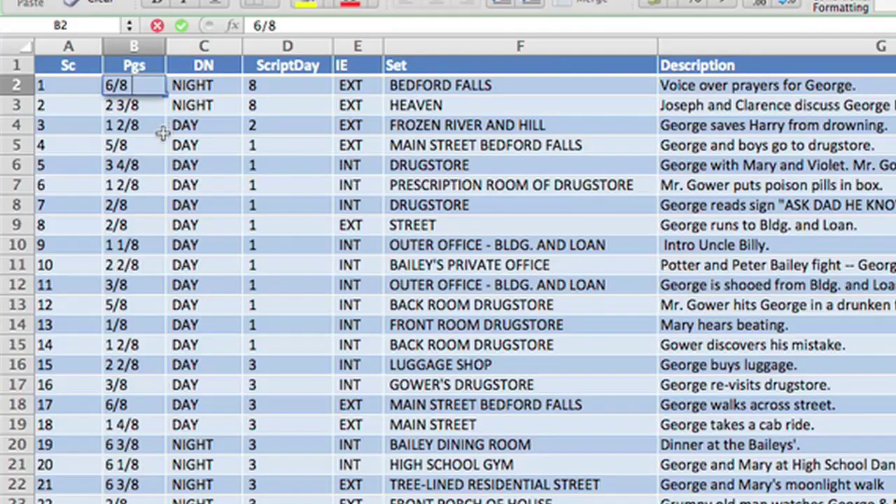
key("alt+Down")
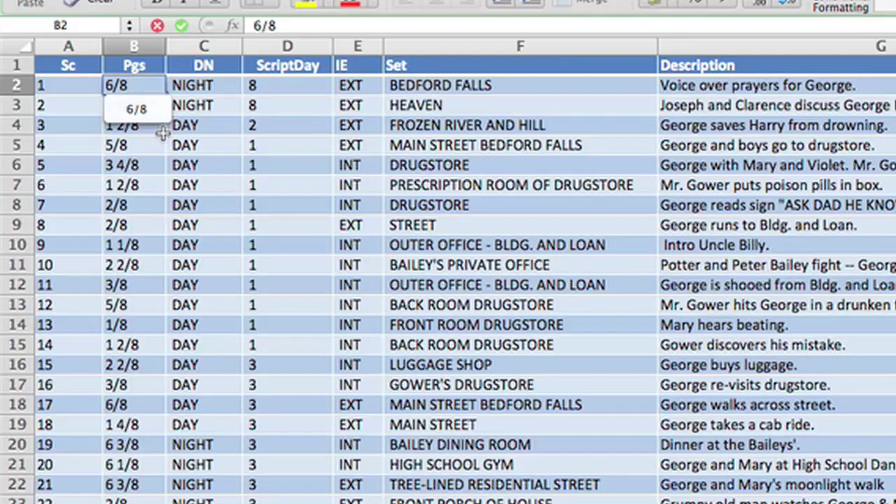
key("Return")
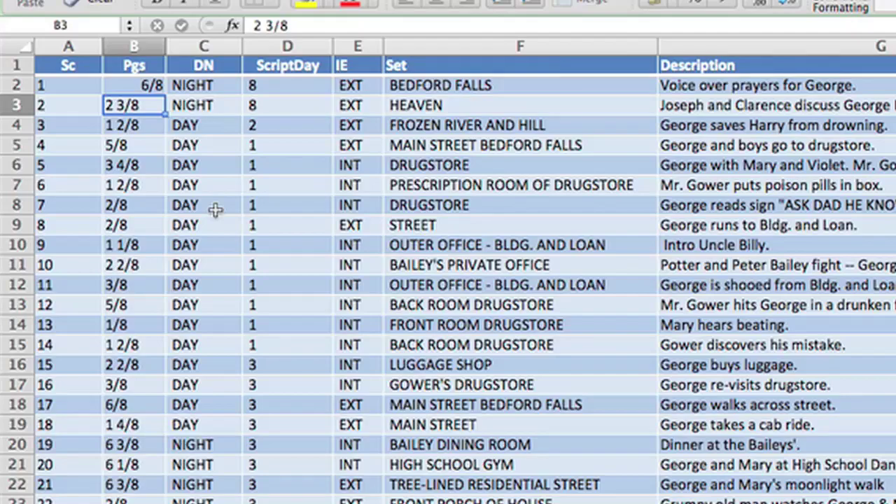
double_click(163, 106)
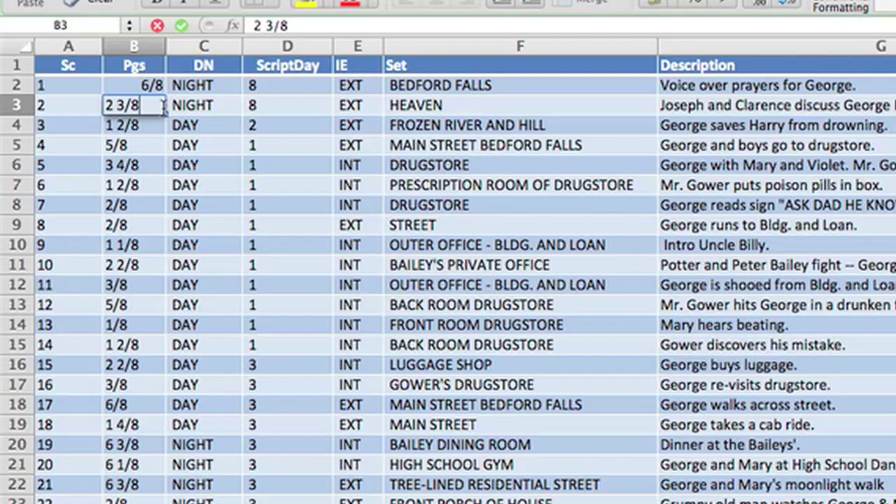
key("Return")
double_click(150, 124)
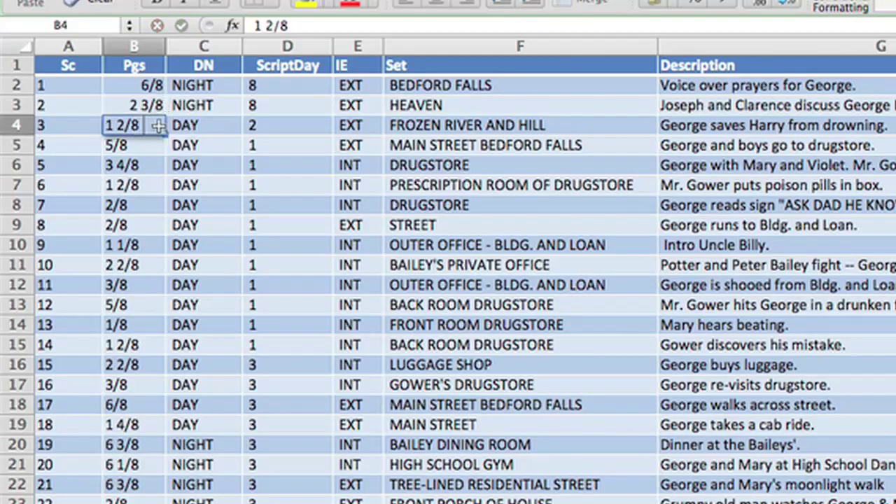
key("Return")
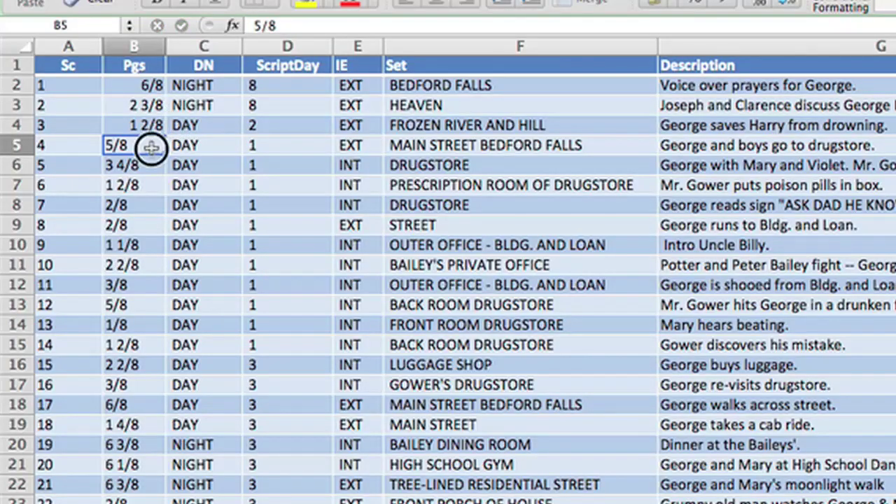
double_click(183, 145)
key("Return")
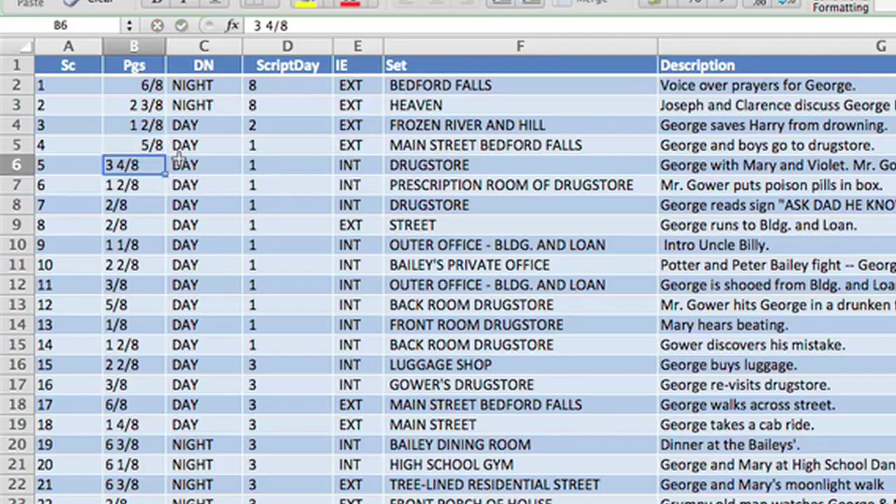
- Clean the trailing space out of the page counts in cells B6 through B11 of the Pgs column
double_click(158, 185)
double_click(157, 205)
double_click(158, 225)
double_click(158, 244)
double_click(158, 265)
key("Return")
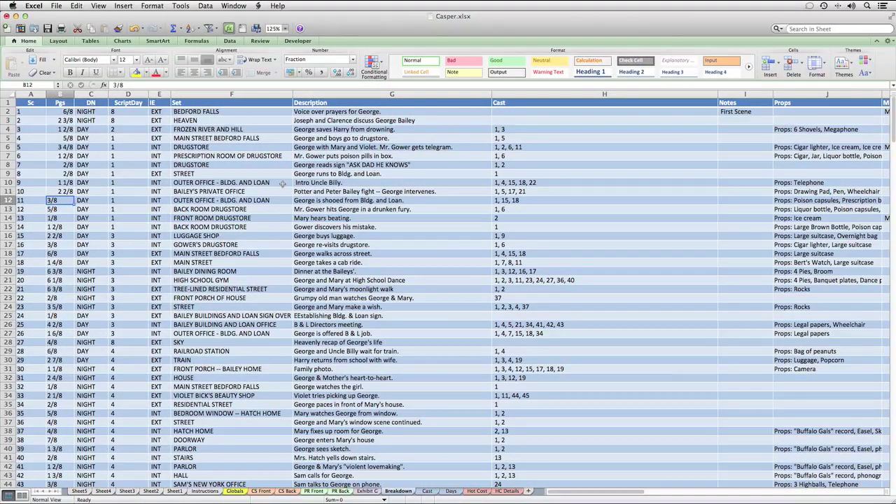
- Replace every "Props:" in the Breakdown sheet with nothing and check the Props column
scroll(285, 184, "right", 10)
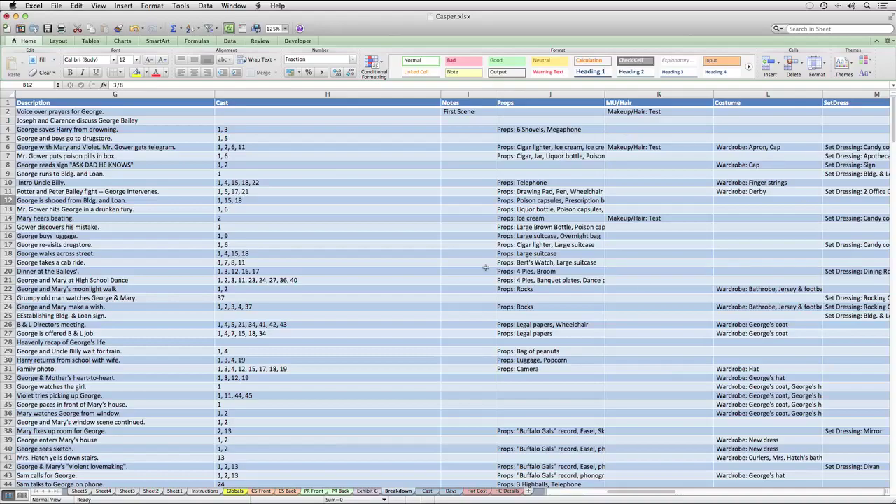
left_click(76, 7)
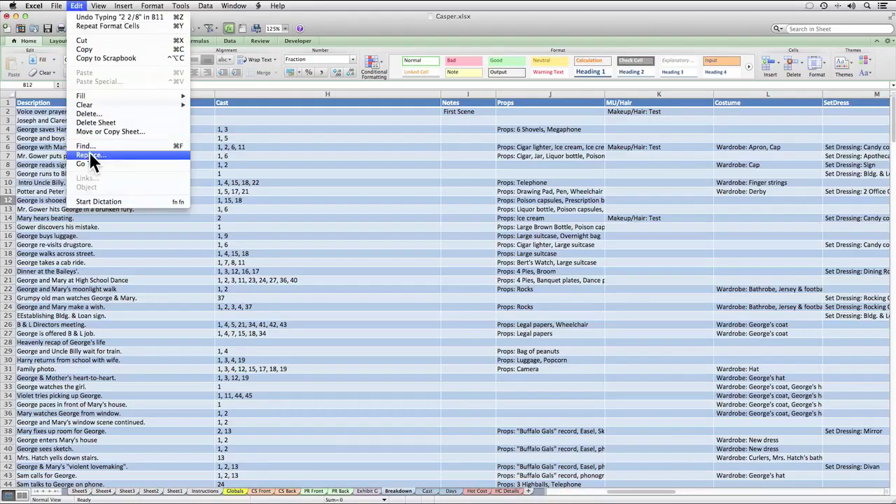
key("Escape")
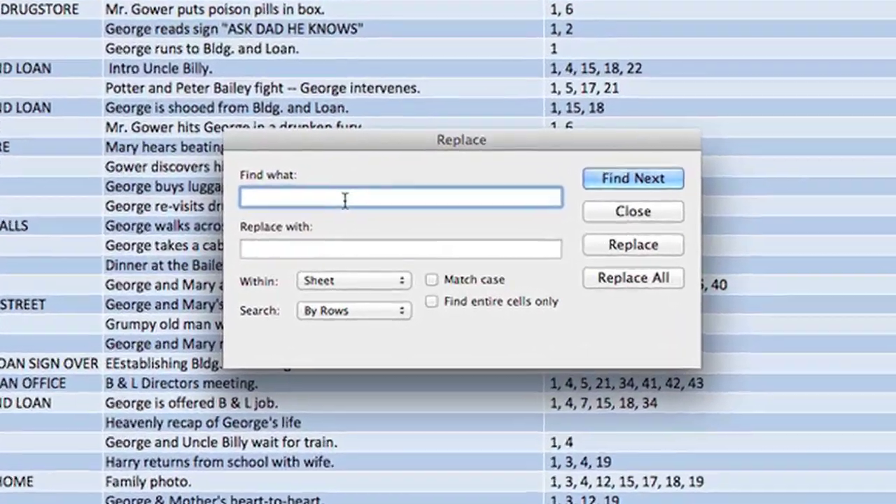
type("Pr")
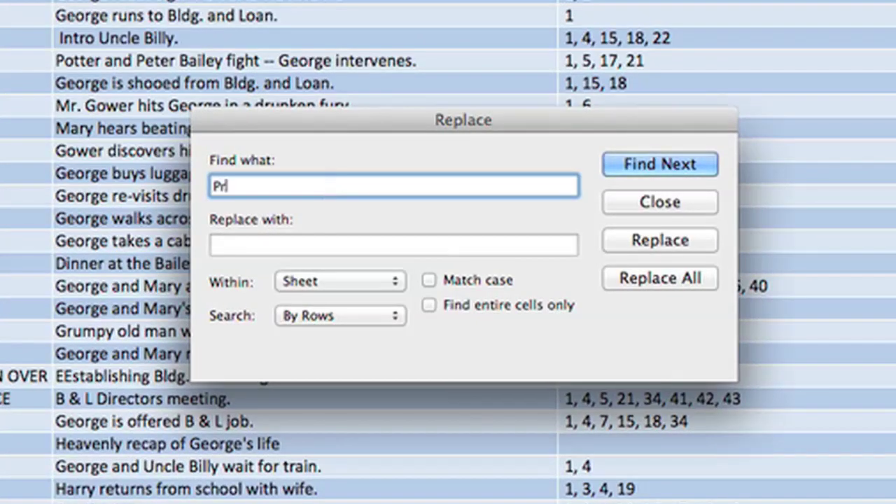
type("ops:")
left_click(308, 245)
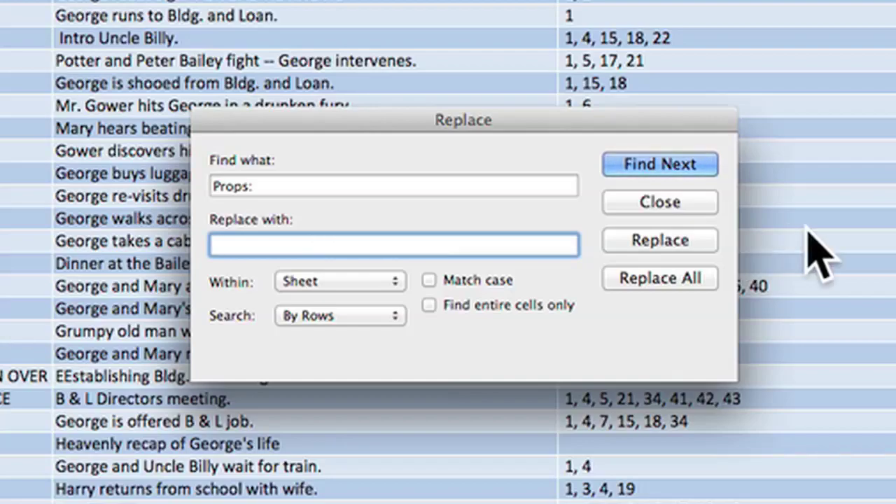
left_click(676, 298)
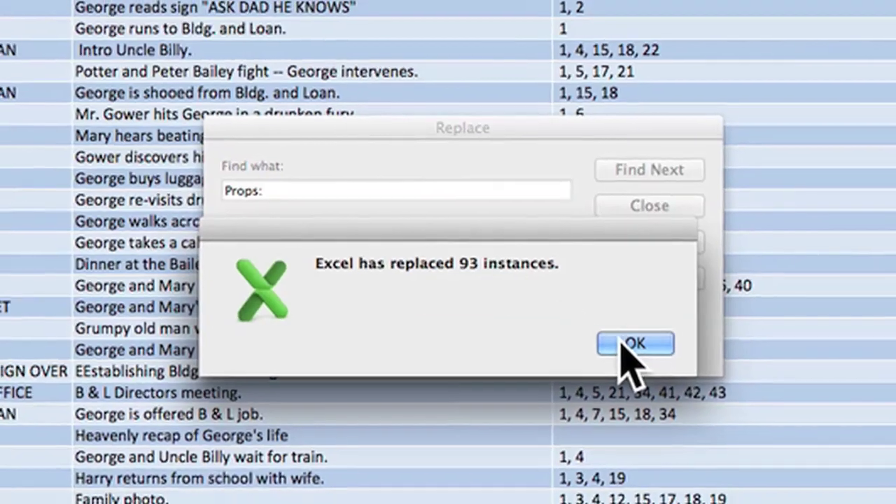
left_click(634, 345)
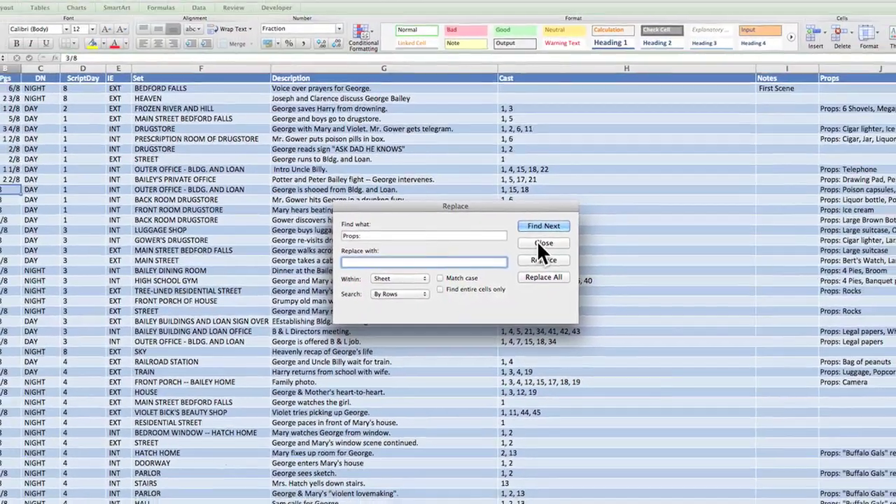
left_click(579, 230)
scroll(514, 210, "right", 3)
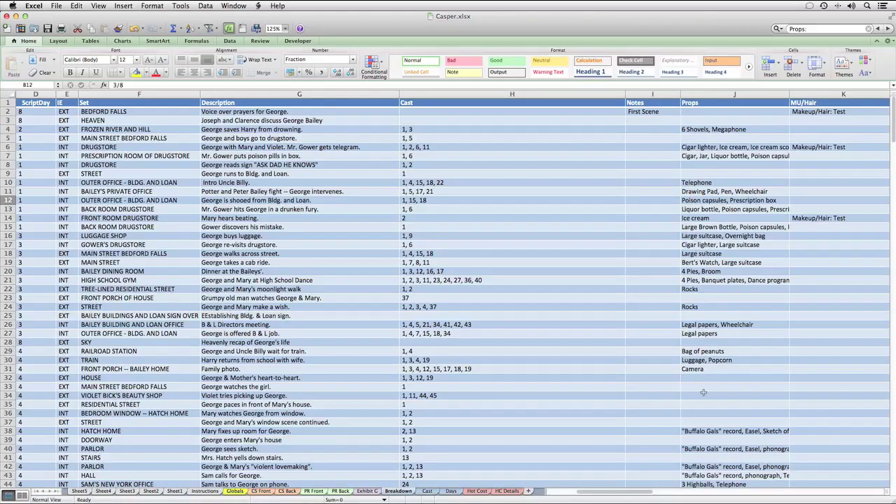
scroll(716, 326, "right", 2)
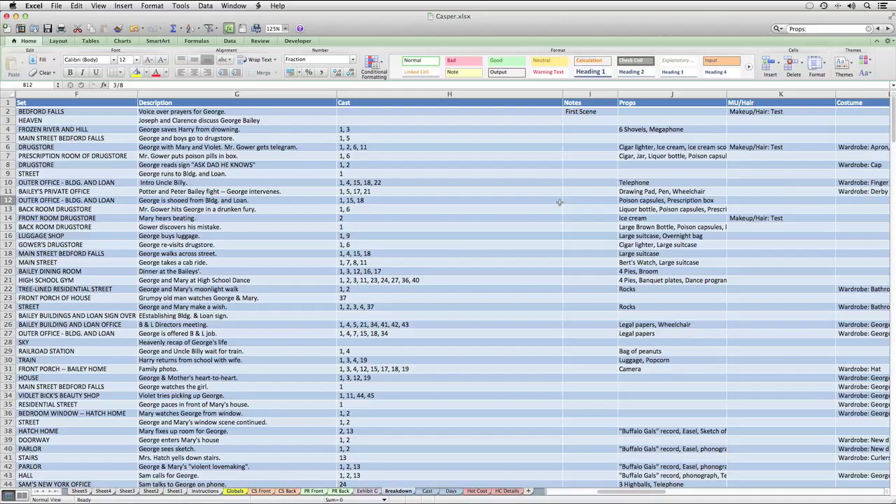
- Delete the imported Sheet1 from the workbook
left_click(175, 492)
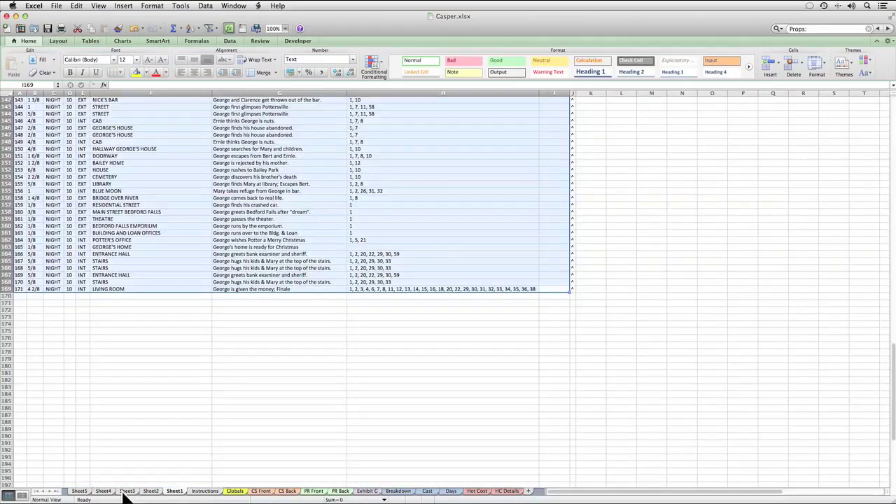
right_click(179, 493)
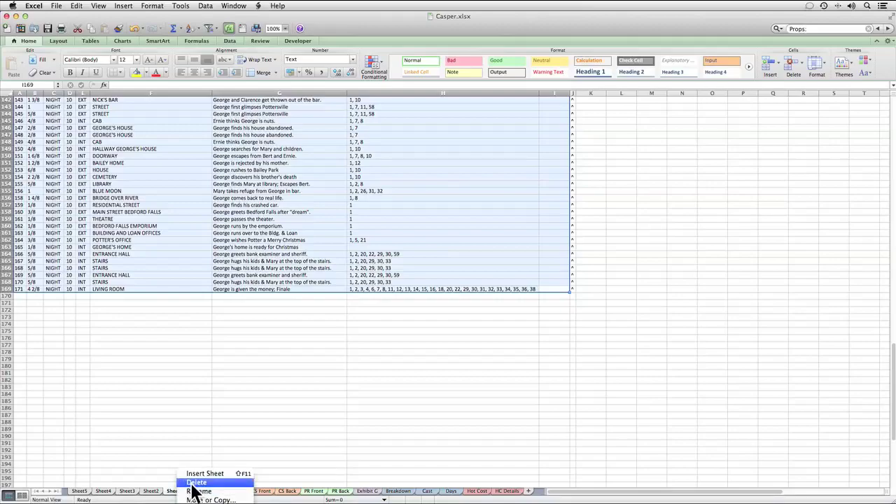
left_click(196, 483)
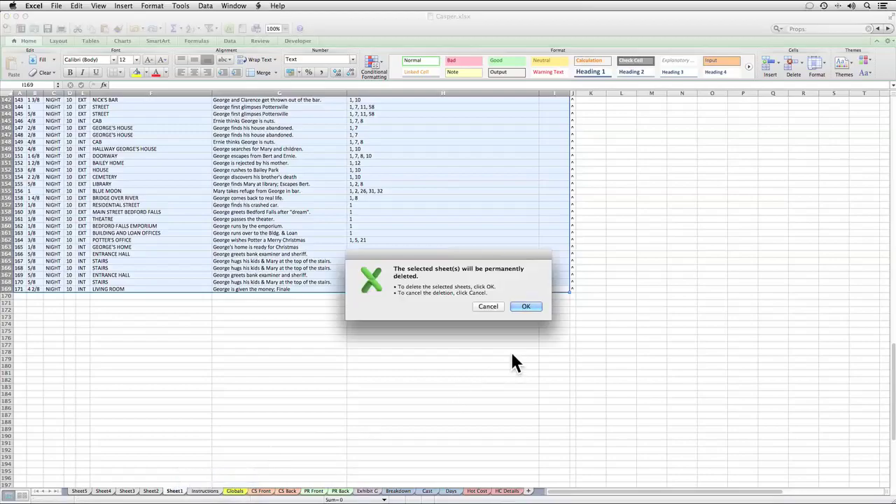
left_click(531, 304)
- Permanently delete the remaining imported sheets Sheet2, Sheet3, Sheet4 and Sheet5 from the workbook
right_click(158, 492)
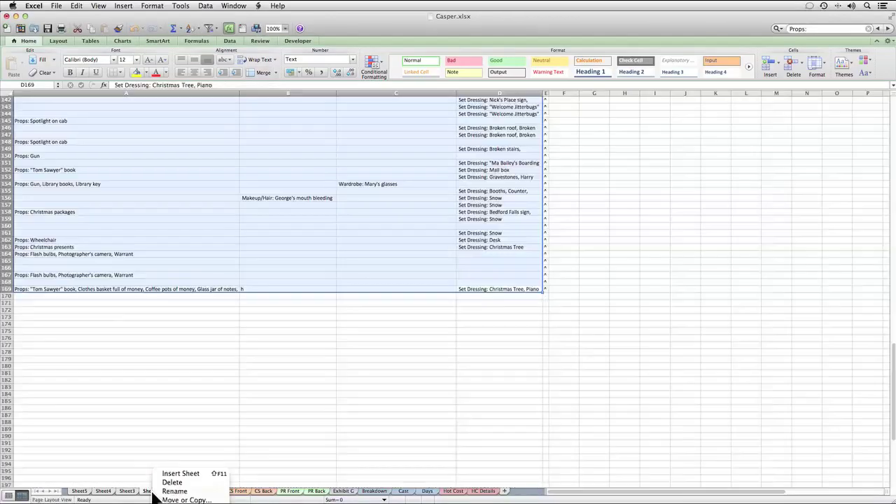
left_click(172, 483)
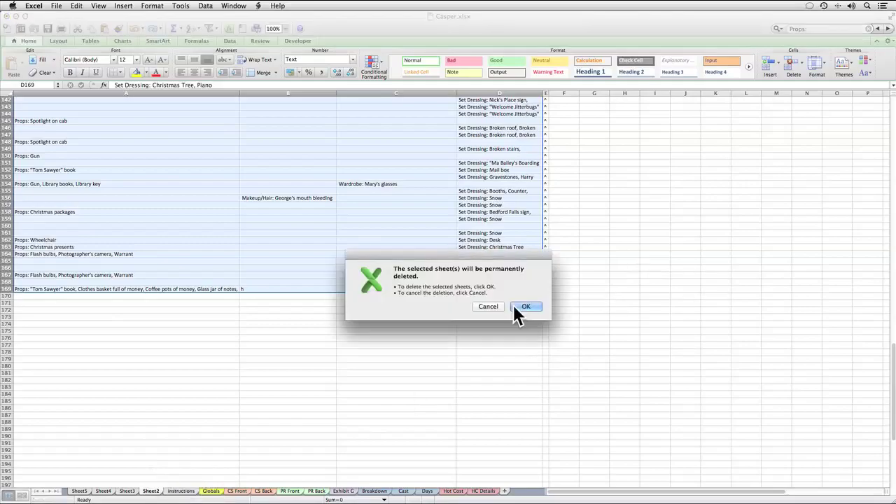
left_click(517, 308)
right_click(106, 491)
left_click(118, 482)
left_click(525, 311)
right_click(106, 491)
left_click(118, 482)
left_click(525, 311)
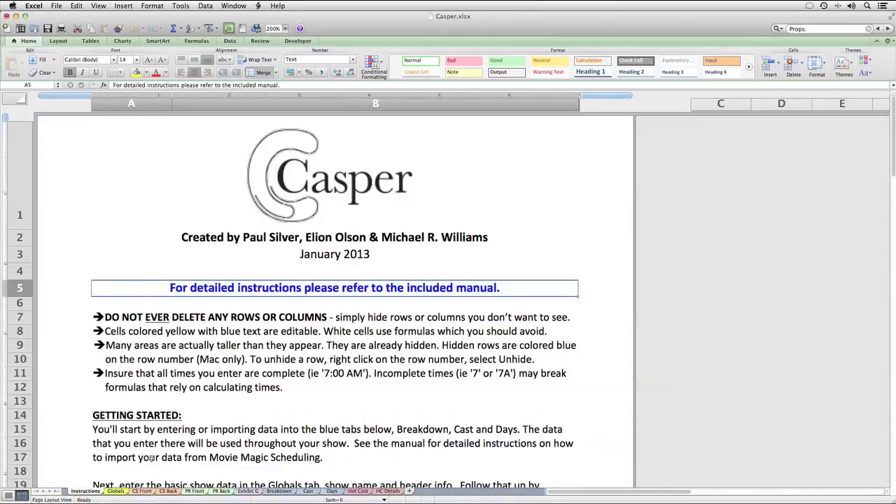
- Enter scene 1 in the first Scenes row (A22) of the CS Front call sheet
left_click(144, 491)
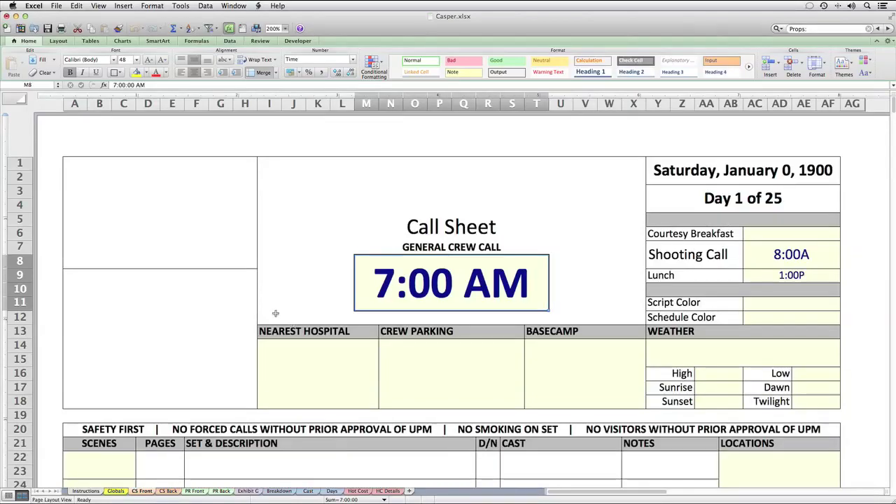
scroll(273, 308, "down", 10)
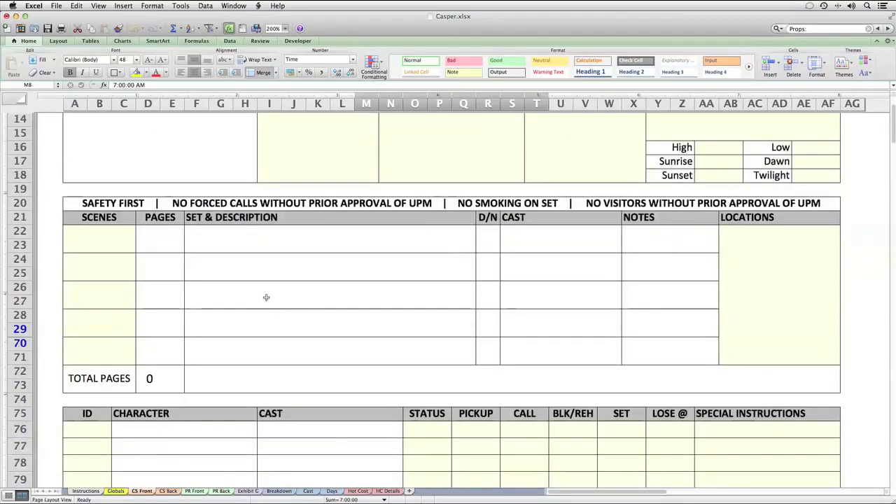
left_click(119, 242)
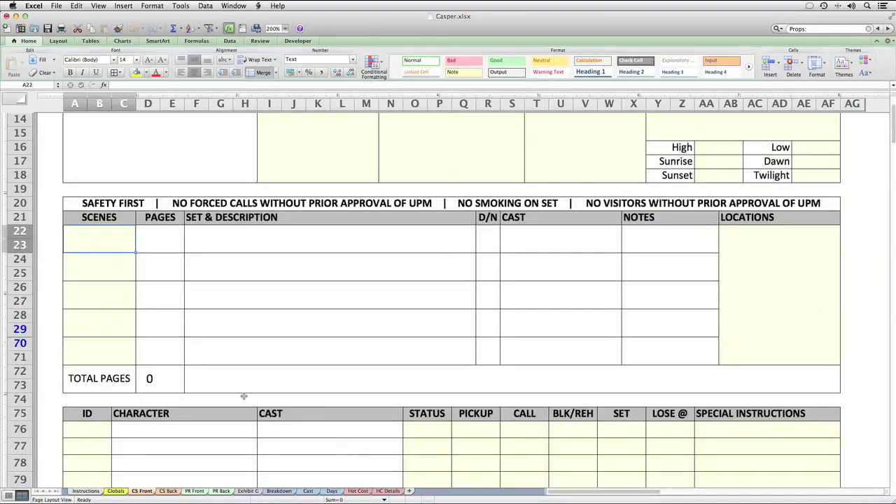
type("1")
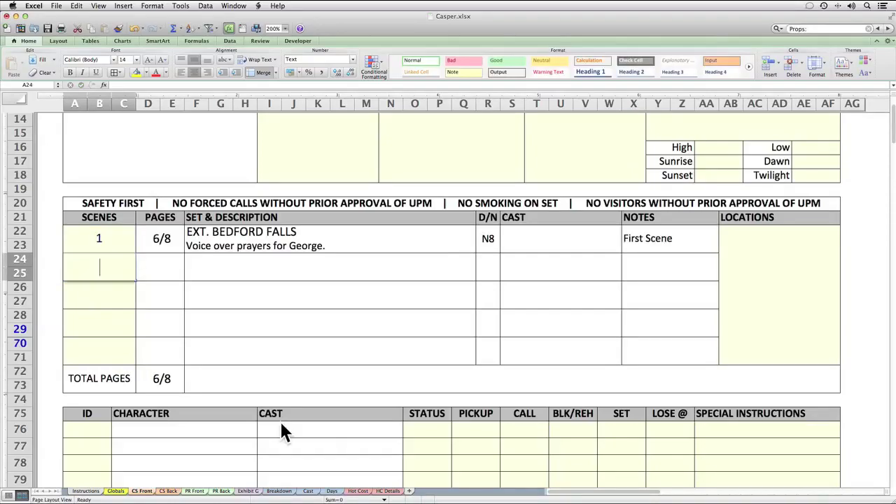